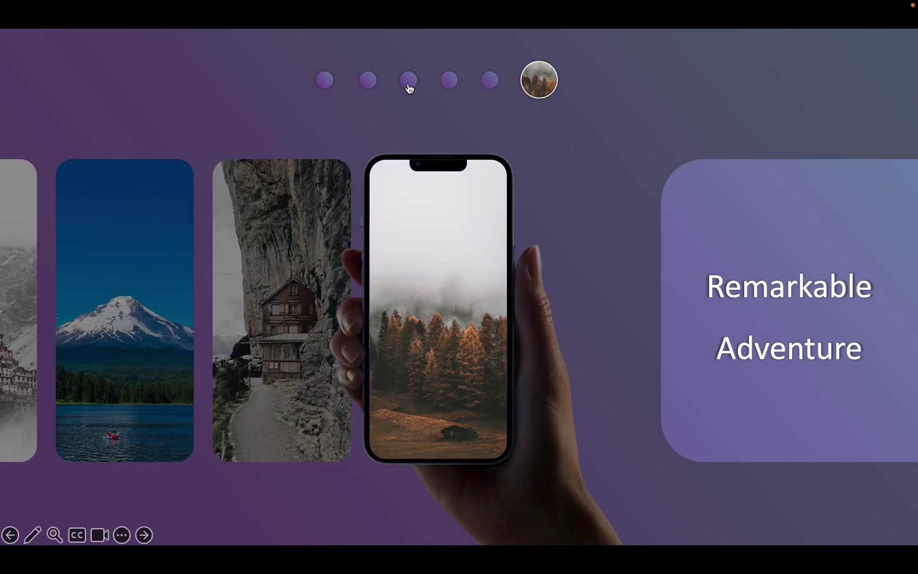
In the slideshow, use the nav dots to jump to the monastery, cliff-house and mountain-lake slides
{"action": "left_click", "coordinate": [409, 81]}
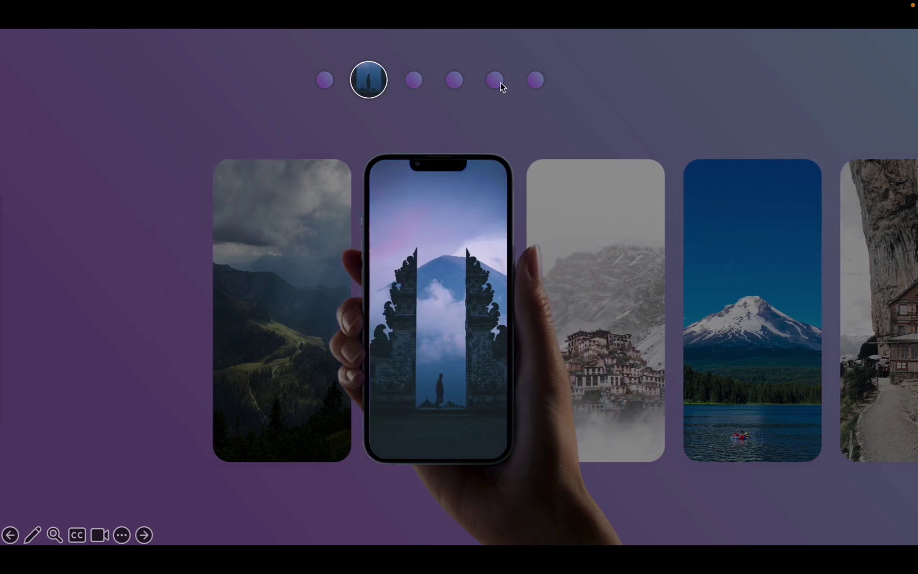
{"action": "left_click", "coordinate": [499, 82]}
{"action": "left_click", "coordinate": [457, 81]}
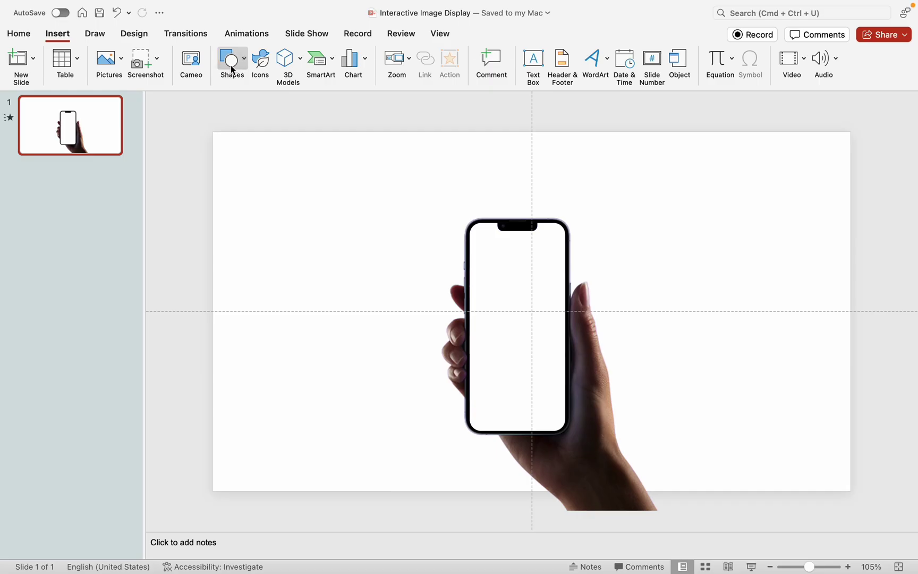
Draw a rounded rectangle with no outline and 50% fill transparency
{"action": "left_click", "coordinate": [232, 60]}
{"action": "left_click", "coordinate": [256, 208]}
{"action": "mouse_move", "coordinate": [255, 206]}
{"action": "left_mouse_down"}
{"action": "mouse_move", "coordinate": [342, 303]}
{"action": "mouse_move", "coordinate": [397, 413]}
{"action": "left_mouse_up"}
{"action": "right_click", "coordinate": [348, 377]}
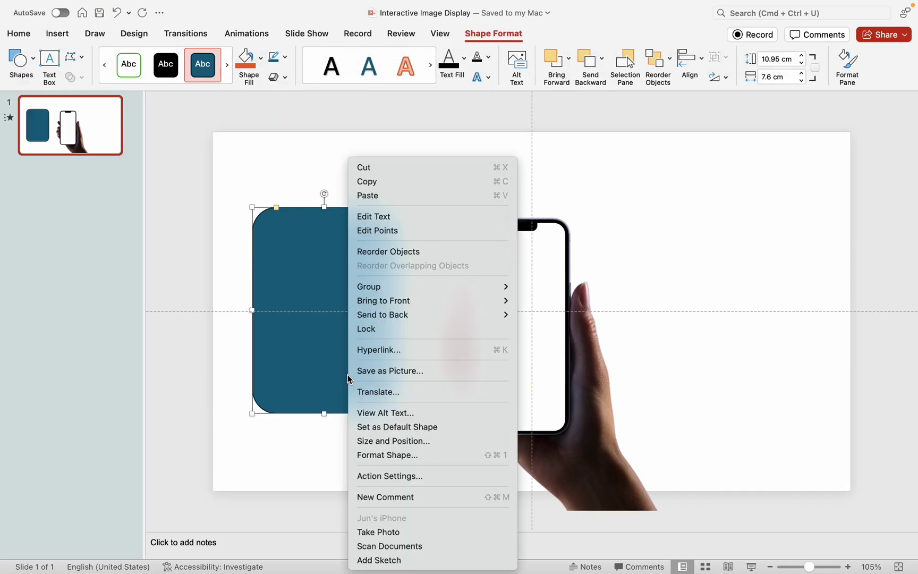
{"action": "left_click", "coordinate": [390, 453]}
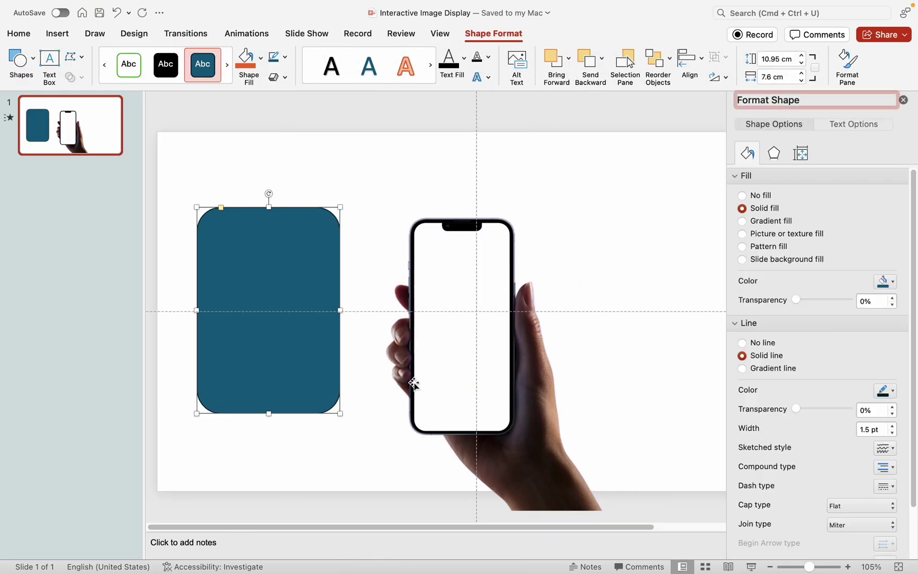
{"action": "left_click", "coordinate": [756, 345]}
{"action": "left_click", "coordinate": [872, 302]}
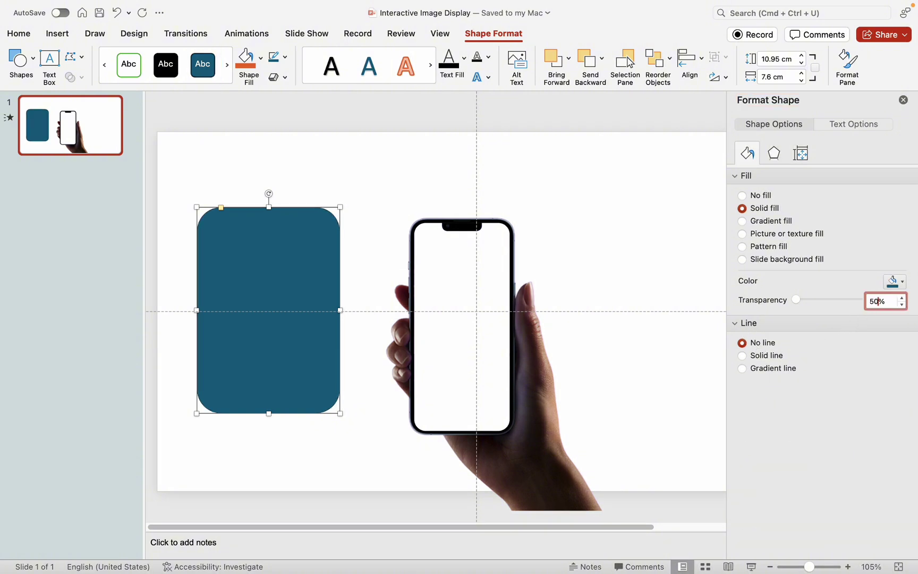
{"action": "type", "text": "50"}
{"action": "key", "text": "Return"}
Move and resize the rectangle to fit the phone screen, adjusting its corner rounding
{"action": "left_click_drag", "start_coordinate": [220, 287], "coordinate": [576, 266]}
{"action": "left_click_drag", "start_coordinate": [550, 452], "coordinate": [551, 459]}
{"action": "left_click_drag", "start_coordinate": [457, 324], "coordinate": [489, 322]}
{"action": "left_click_drag", "start_coordinate": [643, 322], "coordinate": [615, 323]}
{"action": "left_click_drag", "start_coordinate": [510, 187], "coordinate": [504, 187]}
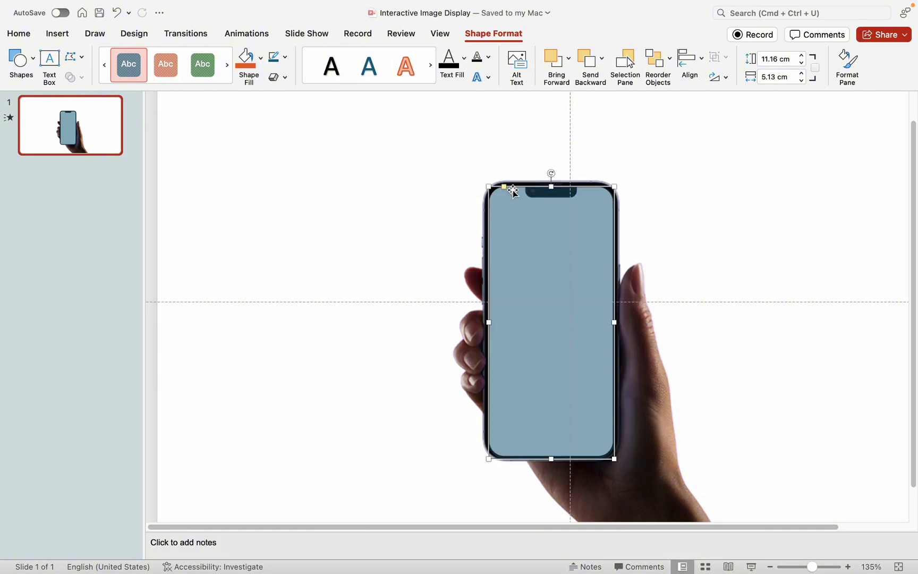
Move the screen rectangle off the phone toward the slide's left
{"action": "left_click", "coordinate": [734, 277]}
{"action": "left_click", "coordinate": [570, 410]}
{"action": "left_click_drag", "start_coordinate": [568, 365], "coordinate": [389, 359]}
{"action": "key", "text": "super+z"}
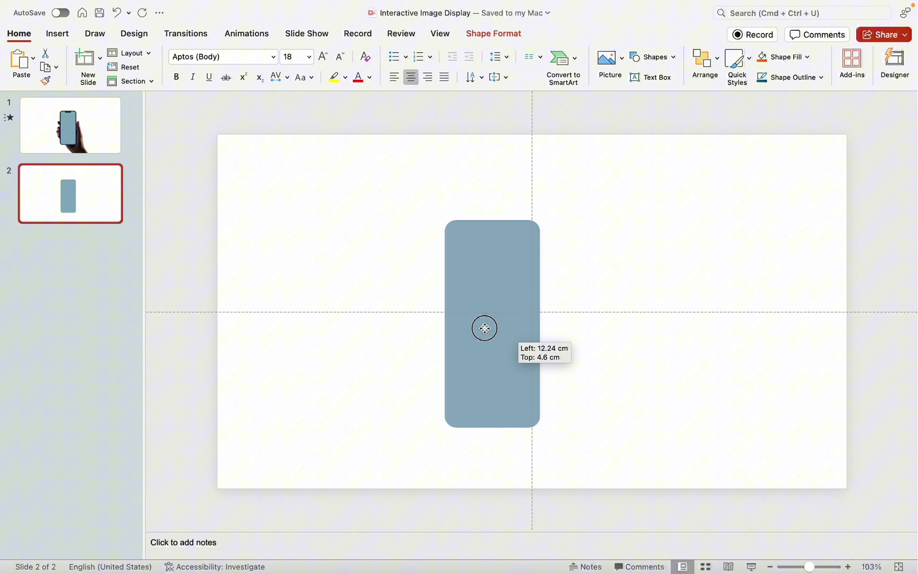
{"action": "left_click_drag", "start_coordinate": [484, 328], "coordinate": [316, 322]}
{"action": "left_click", "coordinate": [468, 281]}
Paste the mountain photo, shrink it, and position the rectangle over it
{"action": "key", "text": "super+v"}
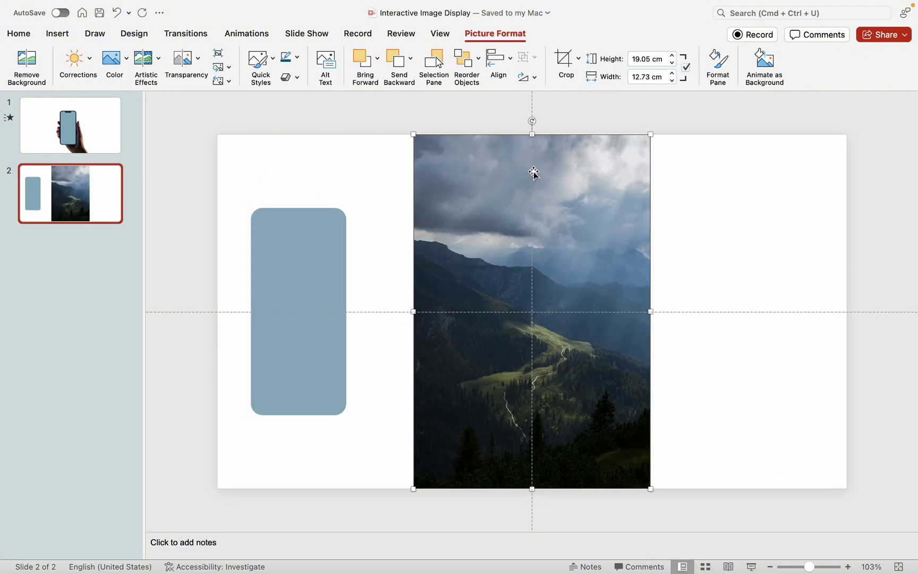
{"action": "left_click_drag", "start_coordinate": [650, 135], "coordinate": [566, 204]}
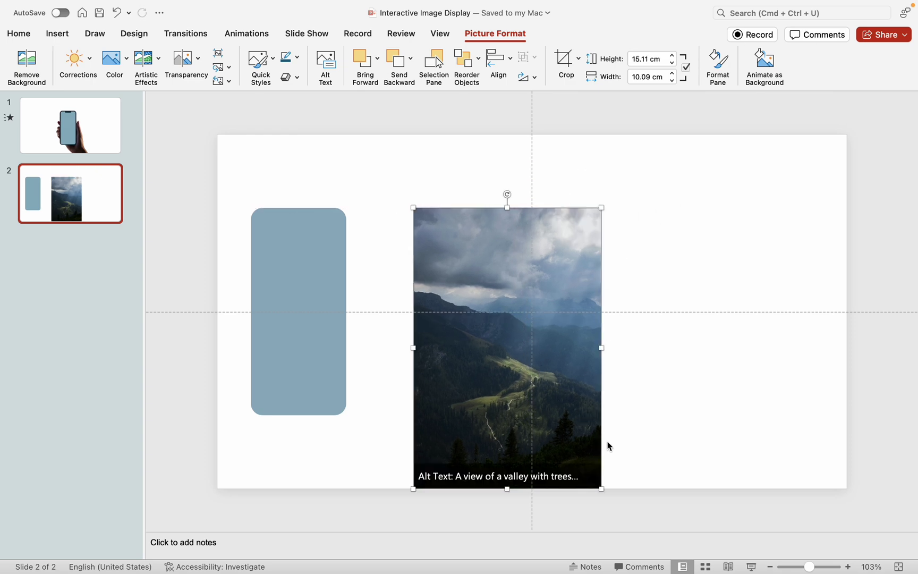
{"action": "left_click_drag", "start_coordinate": [602, 488], "coordinate": [489, 412]}
{"action": "scroll", "coordinate": [526, 315], "scroll_direction": "up", "scroll_amount": 3}
{"action": "left_click_drag", "start_coordinate": [246, 332], "coordinate": [479, 336]}
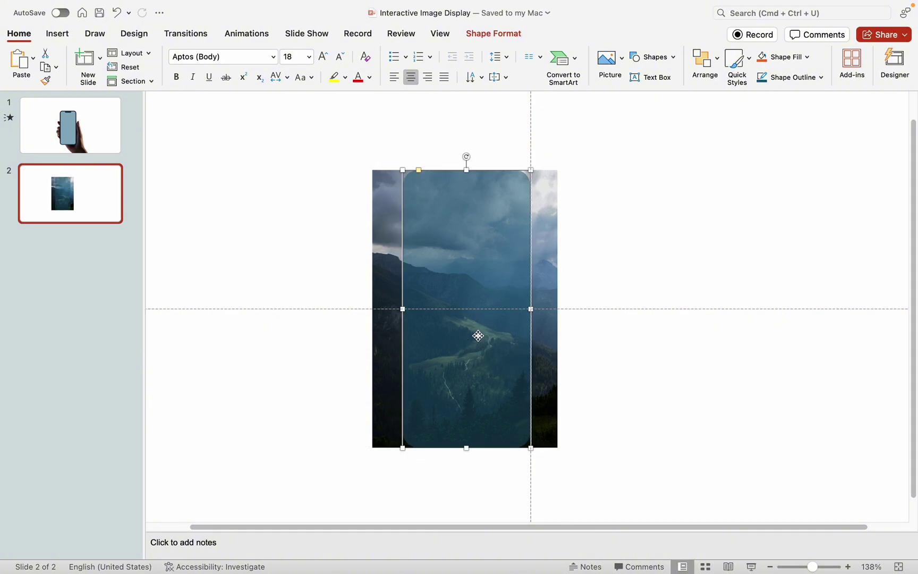
{"action": "key", "text": "Right"}
{"action": "key", "text": "Right"}
{"action": "key", "text": "Right"}
{"action": "left_click", "coordinate": [650, 379]}
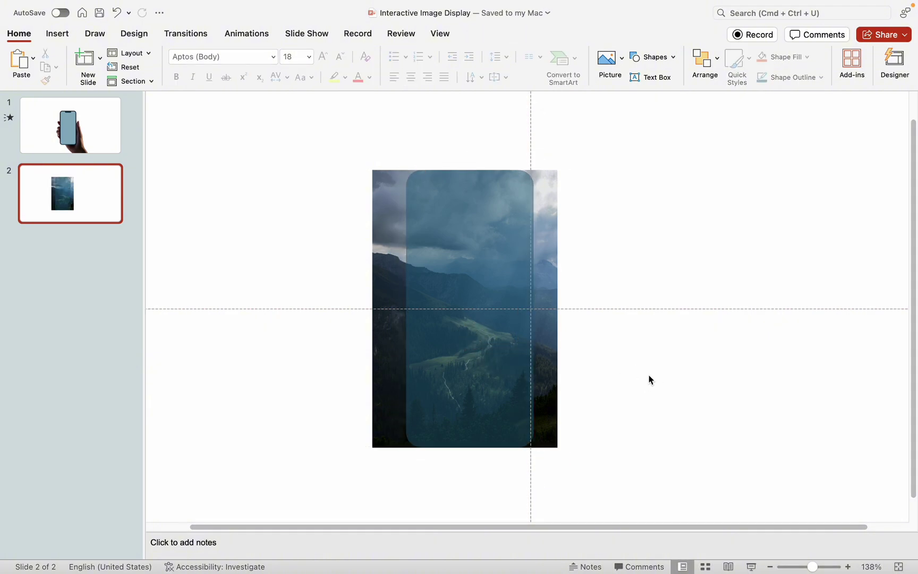
{"action": "left_click_drag", "start_coordinate": [447, 348], "coordinate": [457, 349]}
Intersect the valley photo with the rounded rectangle, then drag the rounded photo left
{"action": "key", "text": "Escape"}
{"action": "scroll", "coordinate": [407, 265], "scroll_direction": "down", "scroll_amount": 2}
{"action": "left_click", "coordinate": [410, 265]}
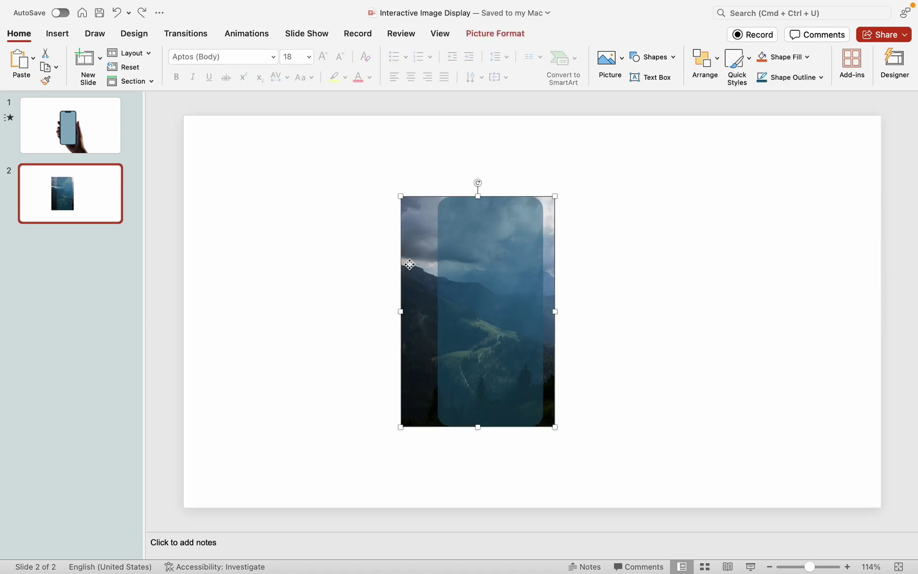
{"action": "left_click", "coordinate": [471, 272], "text": "shift"}
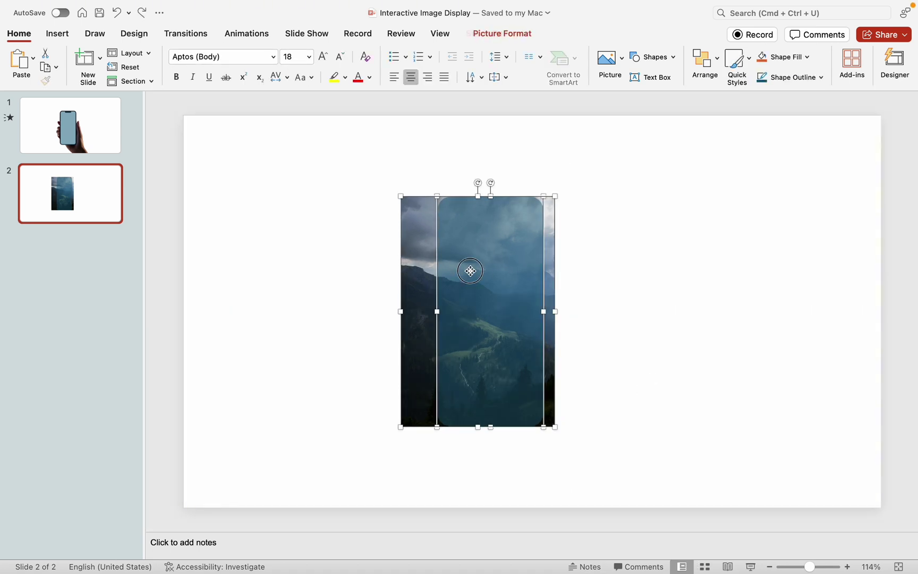
{"action": "left_click", "coordinate": [484, 36]}
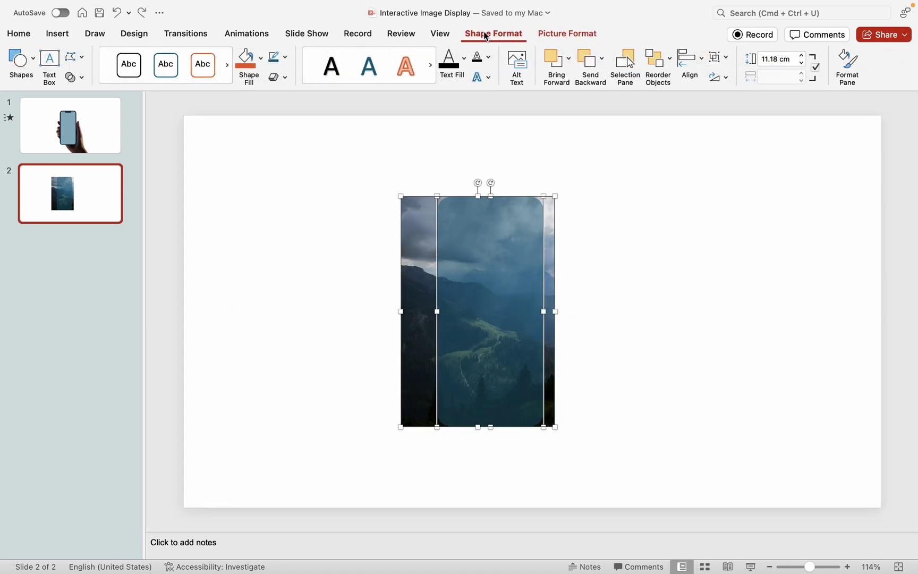
{"action": "left_click", "coordinate": [76, 77]}
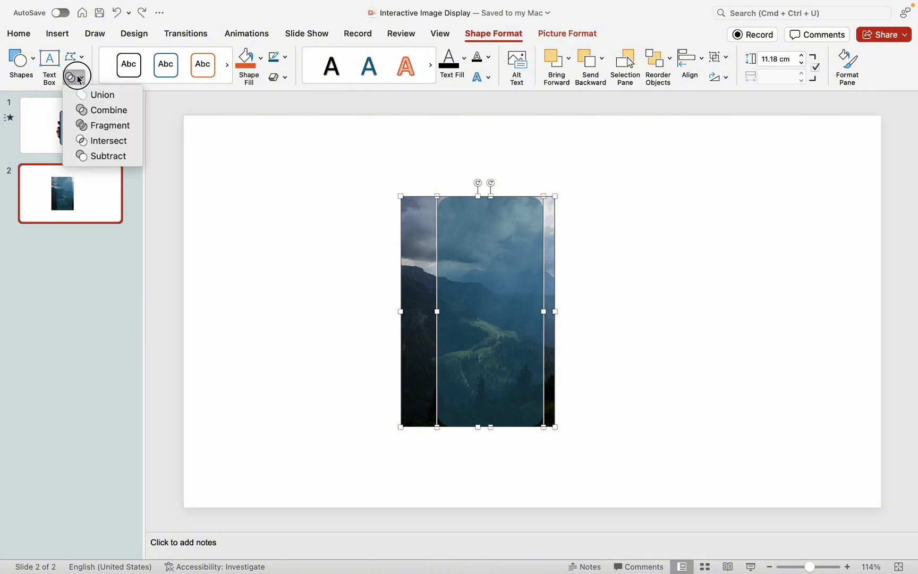
{"action": "left_click", "coordinate": [110, 142]}
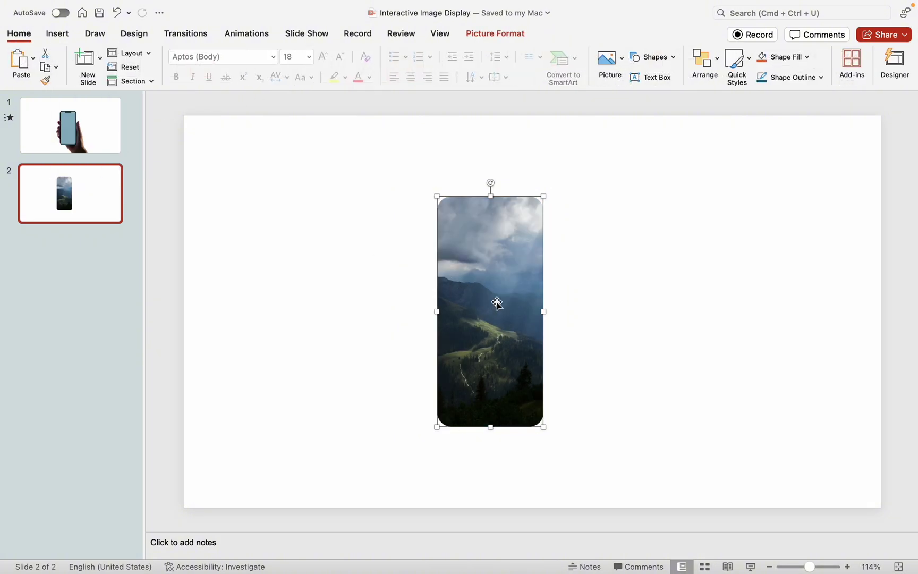
{"action": "left_click_drag", "start_coordinate": [497, 303], "coordinate": [299, 303]}
{"action": "left_click", "coordinate": [416, 329]}
{"action": "scroll", "coordinate": [437, 335], "scroll_direction": "up", "scroll_amount": 5}
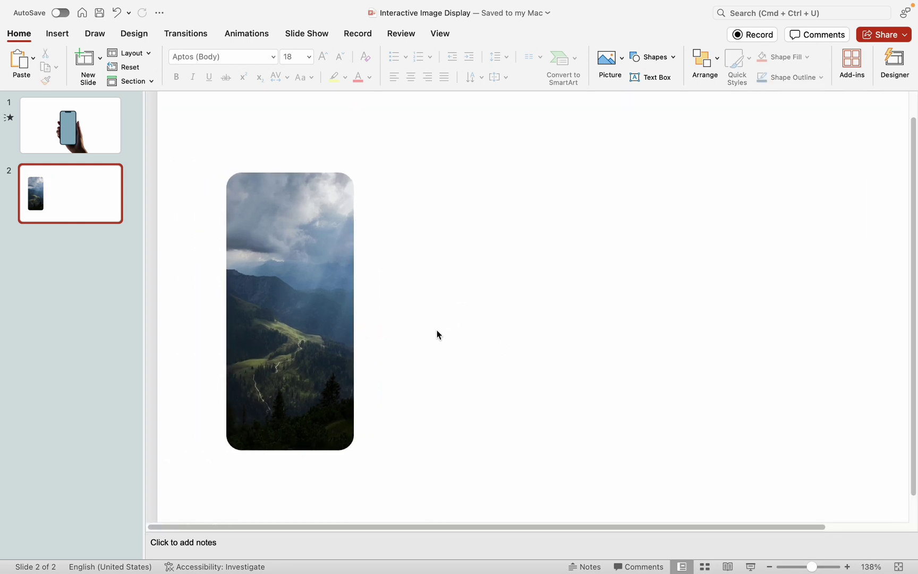
Duplicate the rounded photo to the right and change its picture to Picture2, the gate image
{"action": "scroll", "coordinate": [436, 334], "scroll_direction": "down", "scroll_amount": 4}
{"action": "left_click_drag", "start_coordinate": [281, 338], "coordinate": [408, 345]}
{"action": "right_click", "coordinate": [395, 320]}
{"action": "mouse_move", "coordinate": [462, 227]}
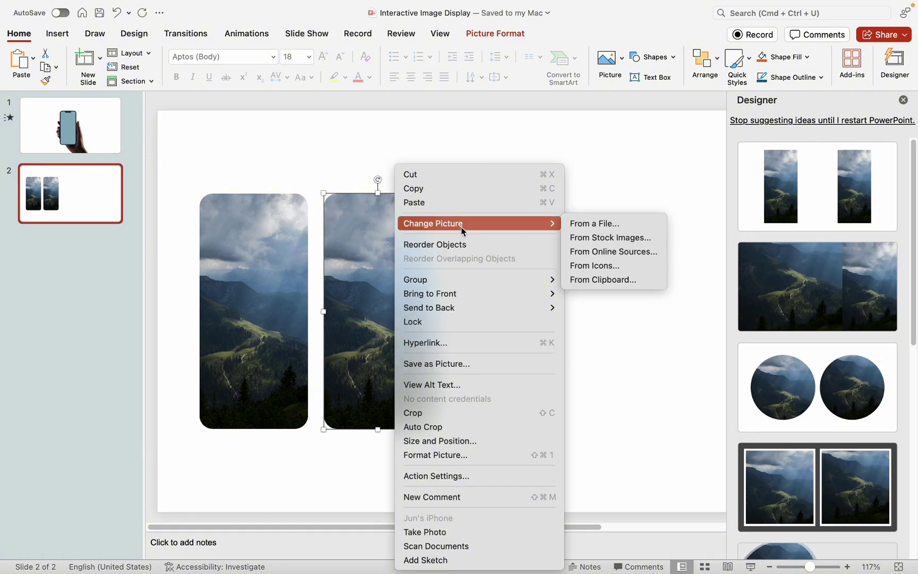
{"action": "left_click", "coordinate": [590, 226]}
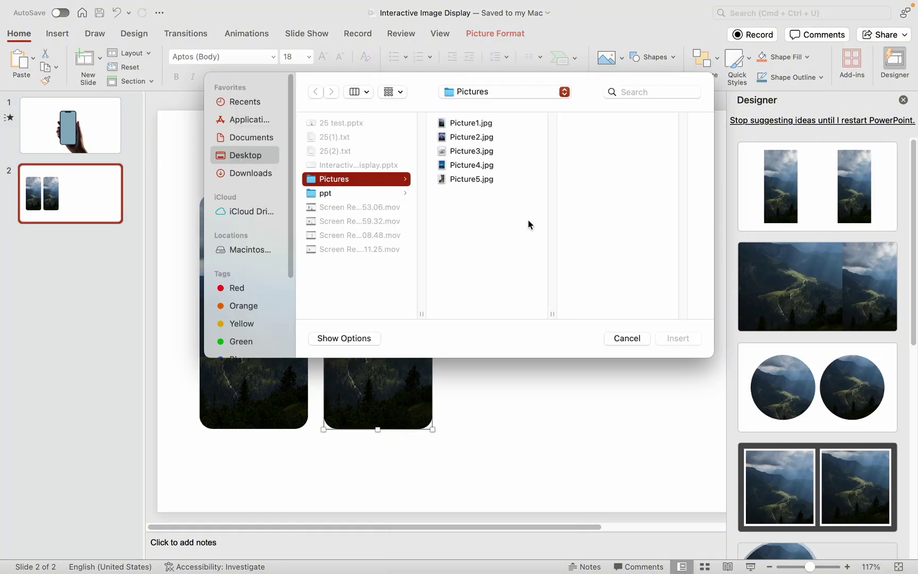
{"action": "double_click", "coordinate": [474, 139]}
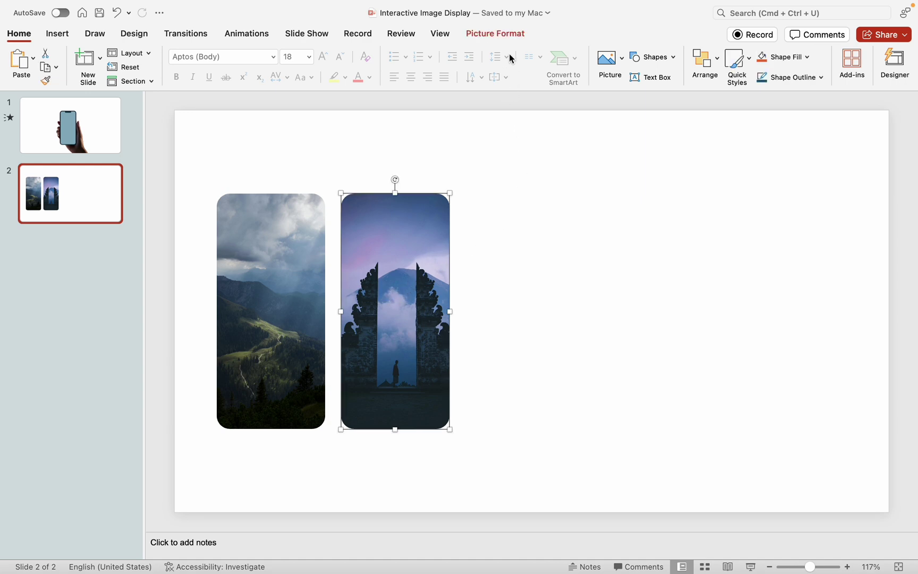
Crop to reframe the gate image in its card, then duplicate the card to the right
{"action": "left_click", "coordinate": [500, 34]}
{"action": "left_click", "coordinate": [565, 65]}
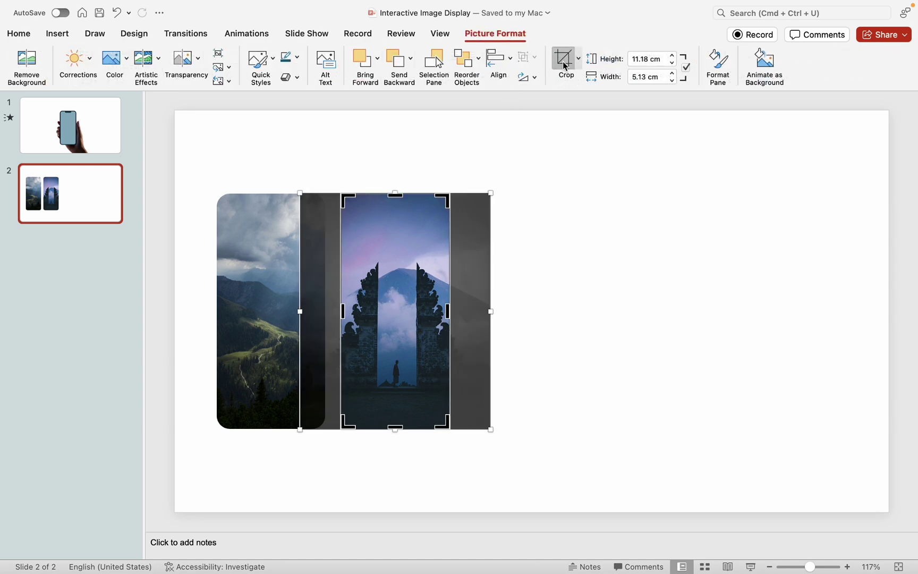
{"action": "left_click_drag", "start_coordinate": [473, 303], "coordinate": [475, 304]}
{"action": "key", "text": "Left"}
{"action": "key", "text": "Left"}
{"action": "left_click", "coordinate": [412, 312]}
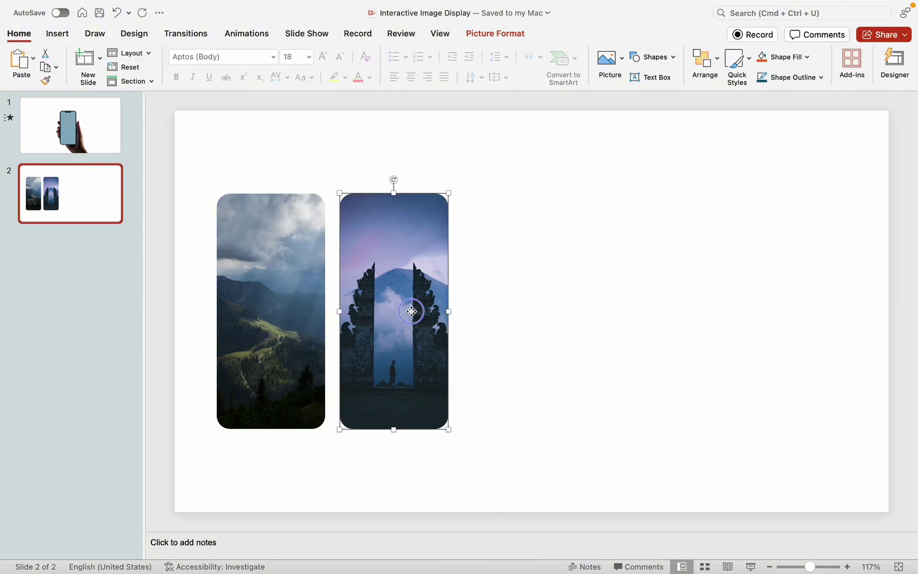
{"action": "left_click_drag", "start_coordinate": [411, 311], "coordinate": [542, 314]}
Change the third card's picture to Picture3.jpg, the snowy monastery
{"action": "right_click", "coordinate": [539, 313]}
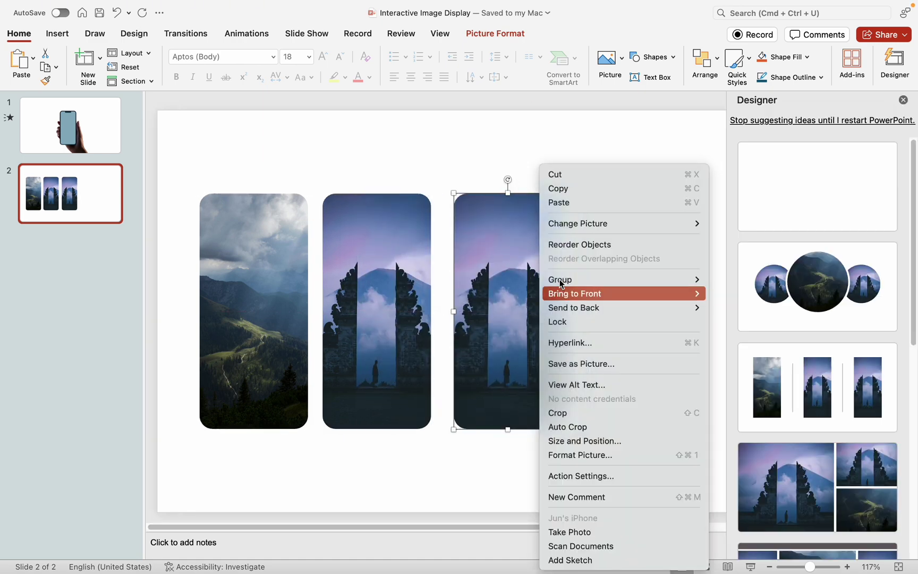
{"action": "mouse_move", "coordinate": [592, 226]}
{"action": "left_click", "coordinate": [739, 224]}
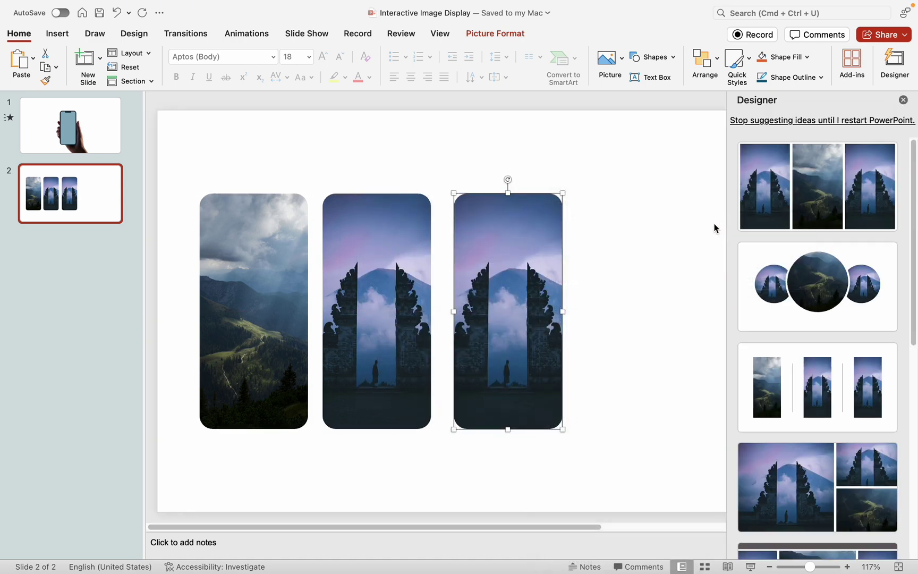
{"action": "left_click", "coordinate": [484, 152]}
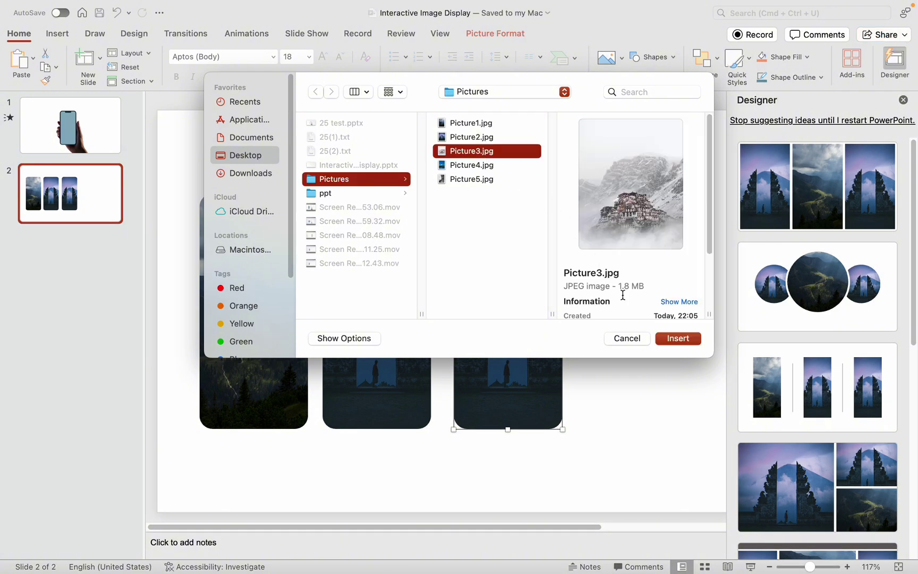
{"action": "left_click", "coordinate": [677, 339]}
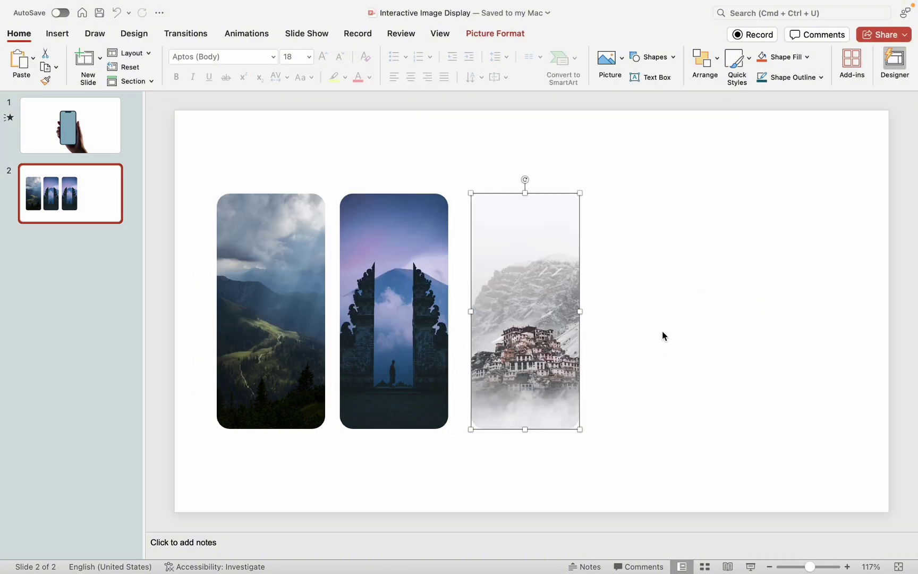
Crop to reposition the monastery image inside its rounded frame
{"action": "left_click", "coordinate": [507, 38]}
{"action": "left_click", "coordinate": [566, 60]}
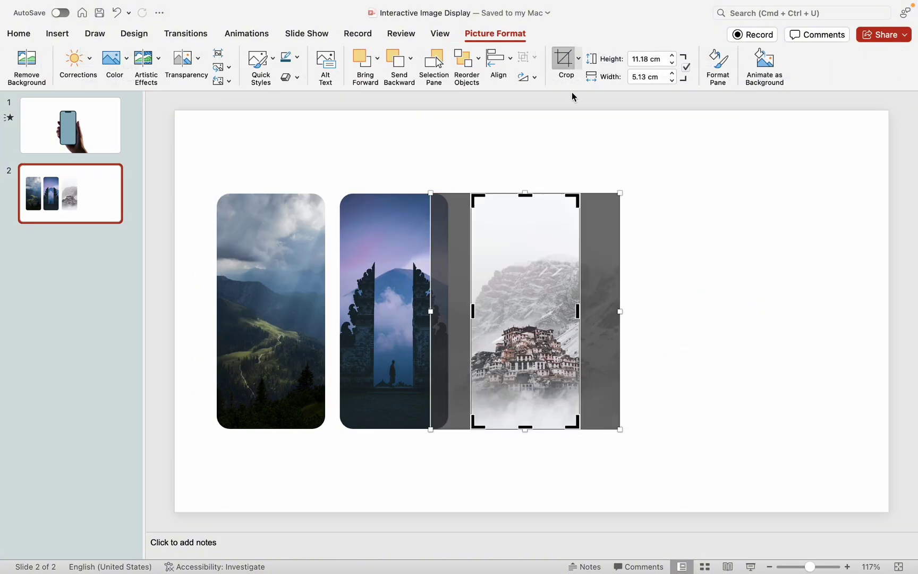
{"action": "mouse_move", "coordinate": [602, 329]}
{"action": "left_mouse_down"}
{"action": "mouse_move", "coordinate": [590, 328]}
{"action": "mouse_move", "coordinate": [602, 328]}
{"action": "left_mouse_up"}
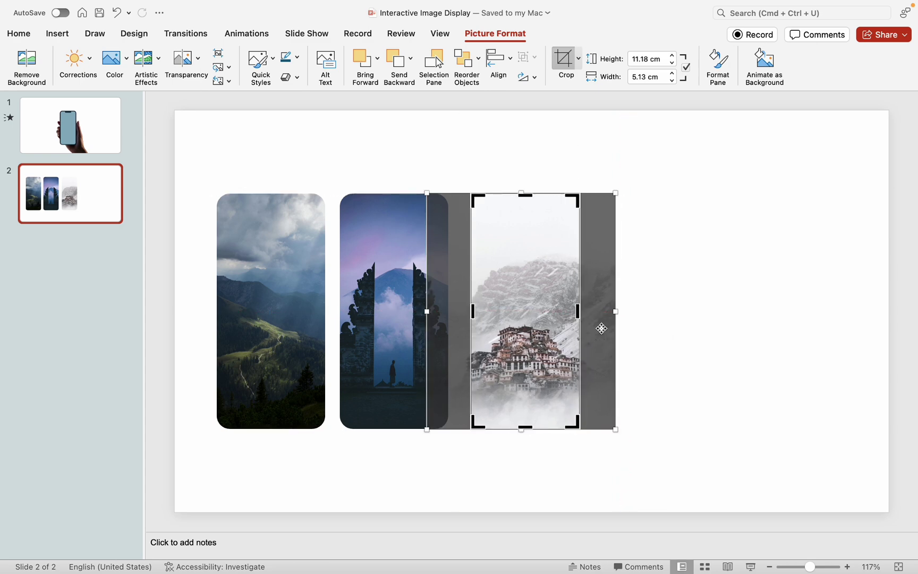
{"action": "key", "text": "Escape"}
{"action": "left_click", "coordinate": [621, 337]}
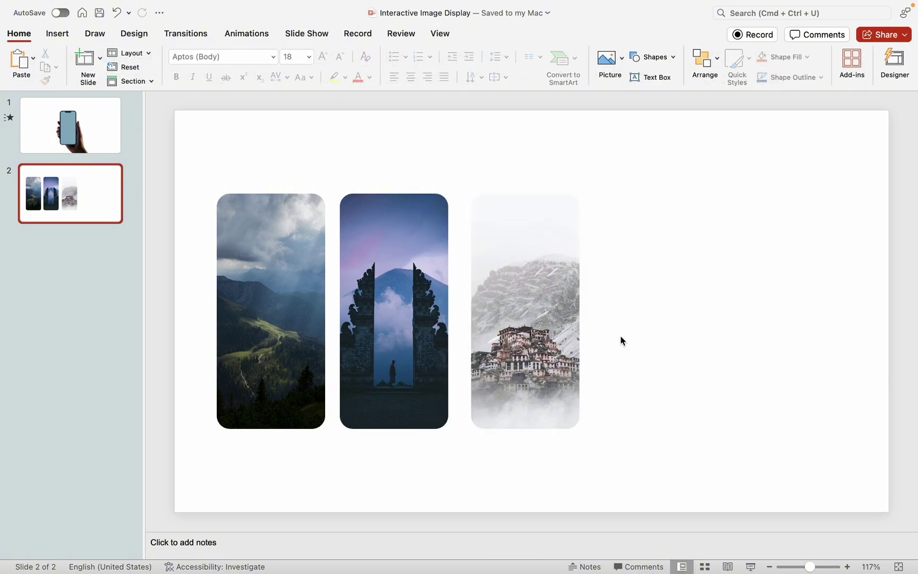
Duplicate the monastery card, swap in the mountain-lake image, and reframe it with Crop
{"action": "left_click_drag", "start_coordinate": [533, 330], "coordinate": [655, 328]}
{"action": "right_click", "coordinate": [656, 328]}
{"action": "mouse_move", "coordinate": [660, 227]}
{"action": "left_click", "coordinate": [584, 223]}
{"action": "double_click", "coordinate": [478, 166]}
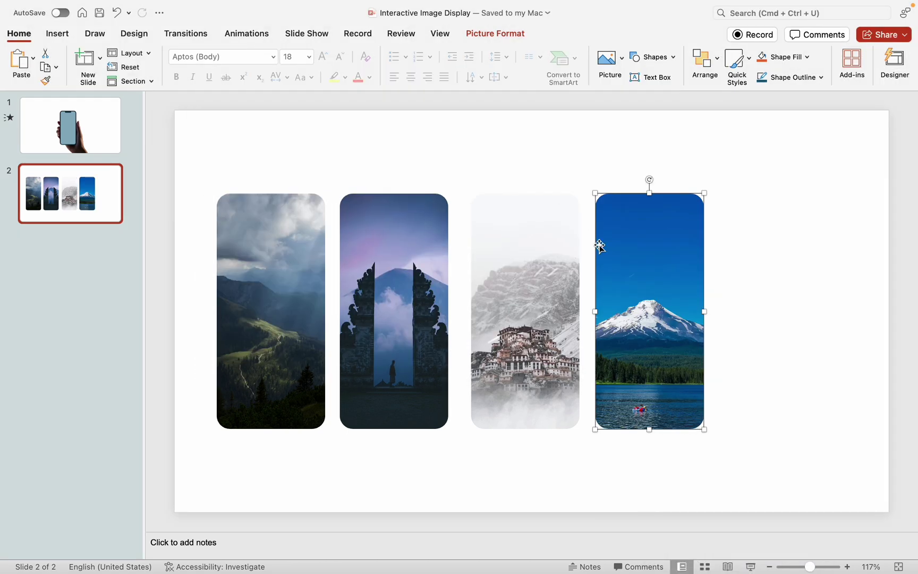
{"action": "left_click", "coordinate": [491, 35]}
{"action": "left_click", "coordinate": [564, 60]}
{"action": "mouse_move", "coordinate": [722, 345]}
{"action": "left_mouse_down"}
{"action": "mouse_move", "coordinate": [707, 344]}
{"action": "mouse_move", "coordinate": [715, 344]}
{"action": "left_mouse_up"}
{"action": "left_click", "coordinate": [759, 346]}
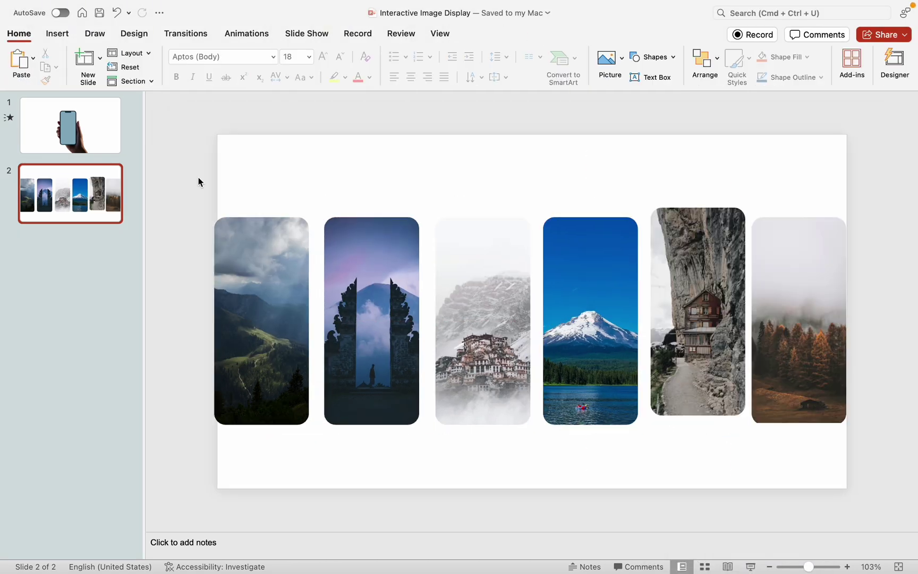
Align the six photo cards along their middles and distribute them horizontally
{"action": "left_click_drag", "start_coordinate": [192, 175], "coordinate": [841, 494]}
{"action": "left_click", "coordinate": [705, 59]}
{"action": "mouse_move", "coordinate": [753, 285]}
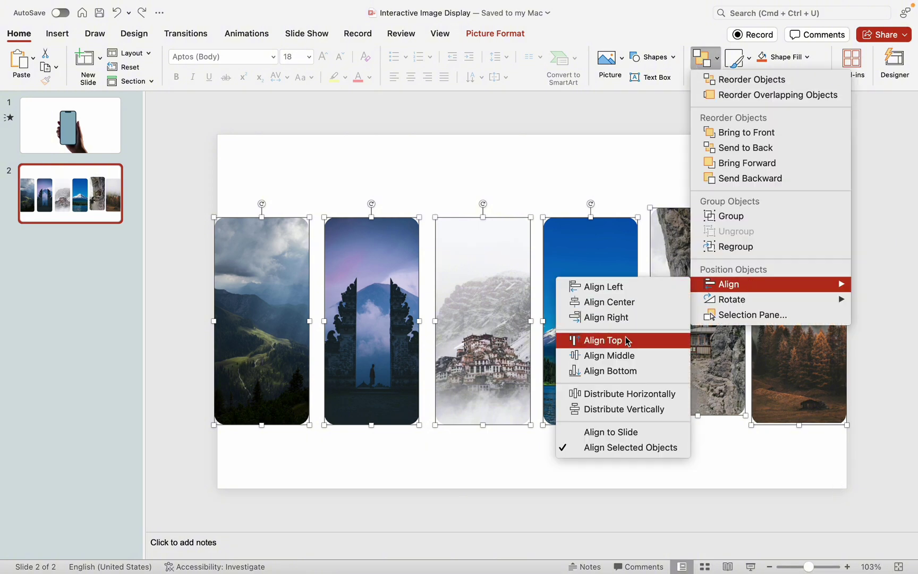
{"action": "left_click", "coordinate": [624, 360]}
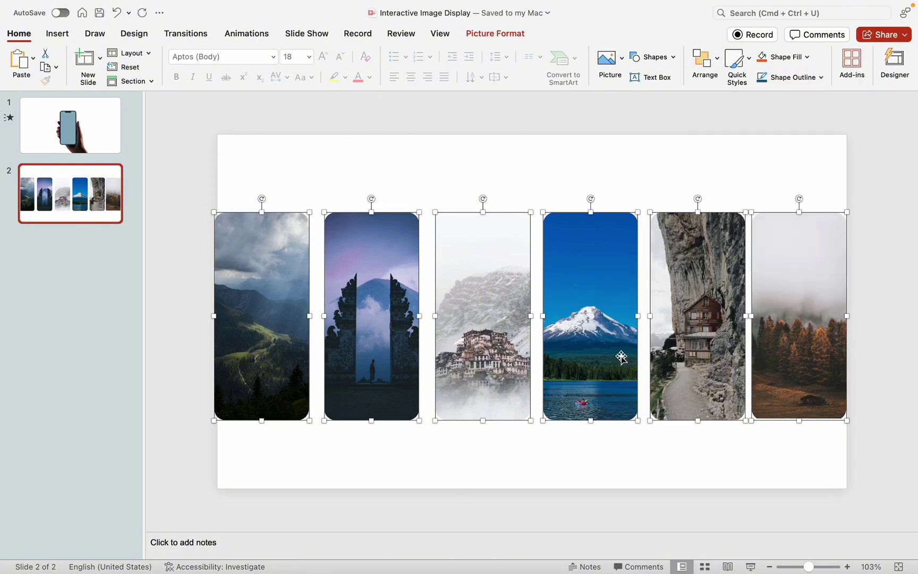
{"action": "left_click", "coordinate": [711, 77]}
{"action": "mouse_move", "coordinate": [757, 284]}
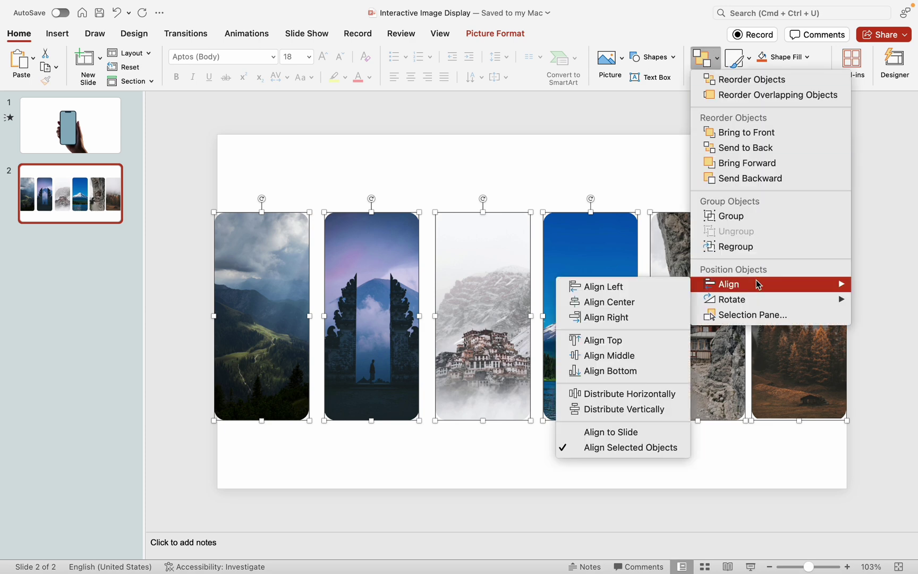
{"action": "left_click", "coordinate": [628, 396]}
Select all six photo cards and group them
{"action": "left_click", "coordinate": [613, 473]}
{"action": "left_click_drag", "start_coordinate": [175, 174], "coordinate": [863, 473]}
{"action": "right_click", "coordinate": [716, 348]}
{"action": "mouse_move", "coordinate": [740, 345]}
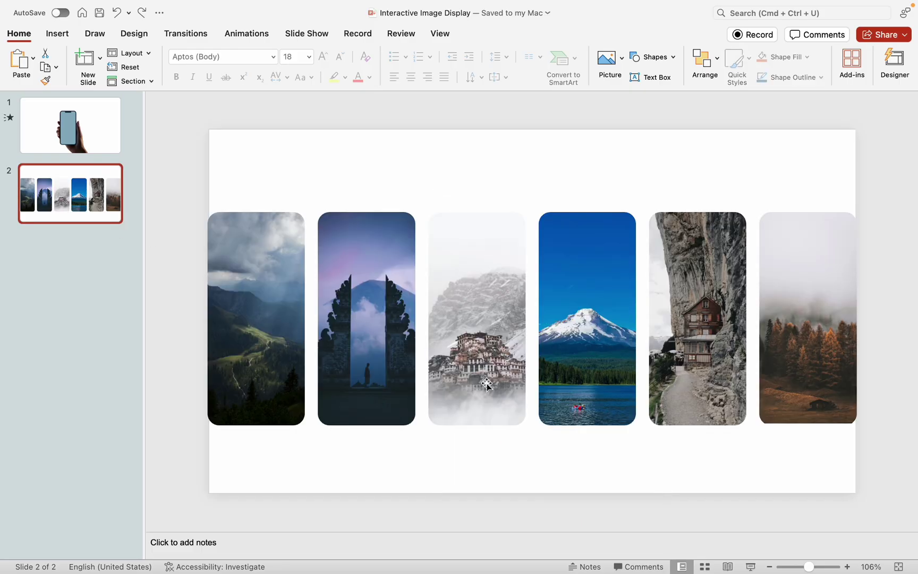
Paste the hand-held phone picture and shift the photo row so the first photo fills the screen
{"action": "key", "text": "super+v"}
{"action": "left_click_drag", "start_coordinate": [540, 393], "coordinate": [847, 329]}
{"action": "left_click", "coordinate": [117, 12]}
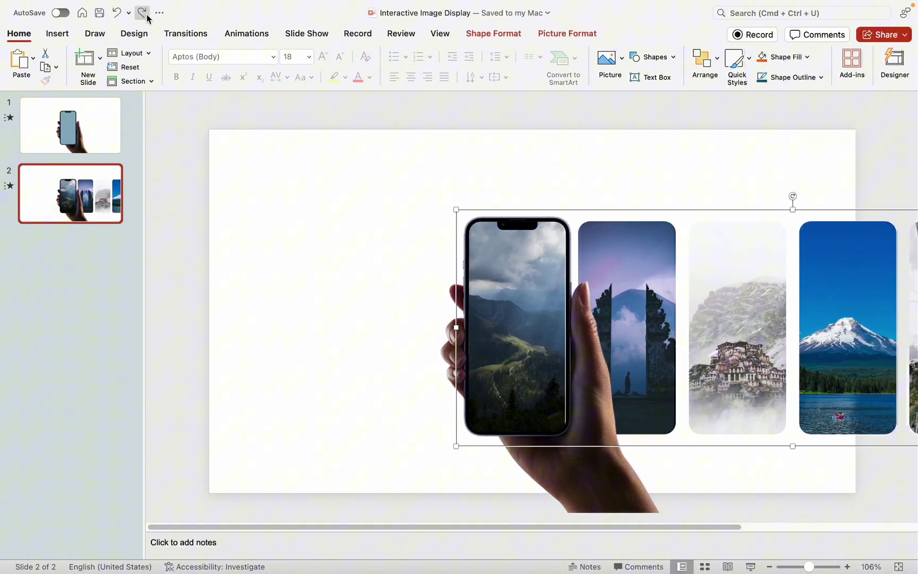
{"action": "left_click", "coordinate": [117, 12]}
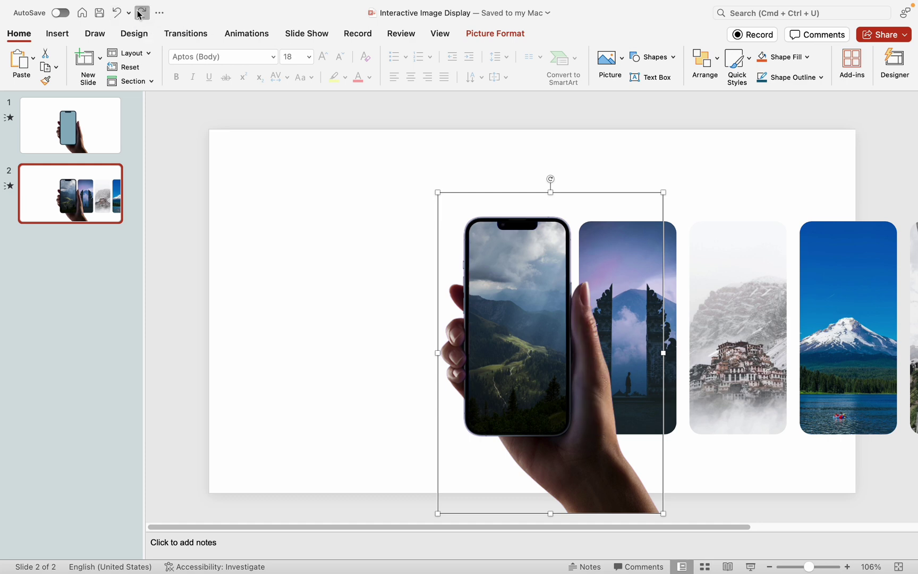
{"action": "left_click", "coordinate": [118, 13]}
{"action": "left_click", "coordinate": [345, 232]}
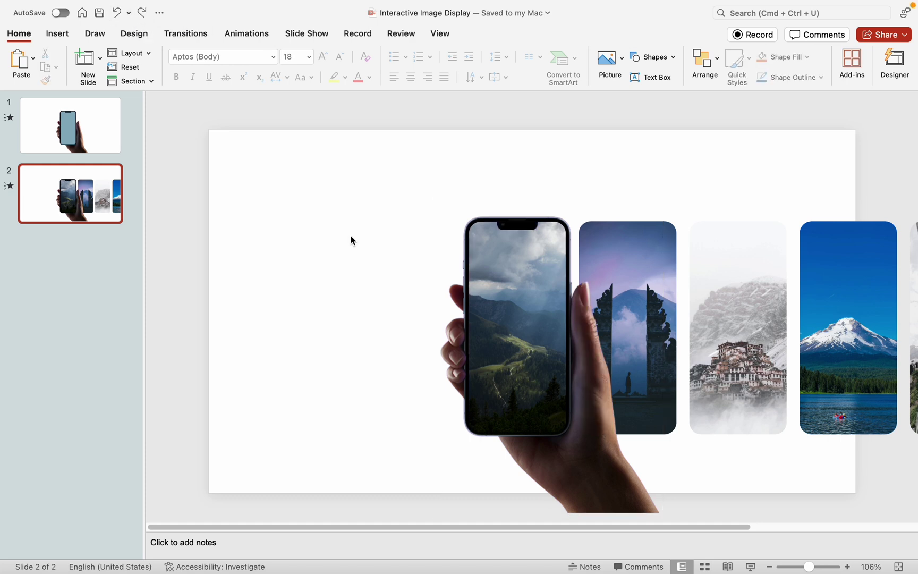
Set the slide background to solid black
{"action": "right_click", "coordinate": [344, 230]}
{"action": "left_click", "coordinate": [400, 423]}
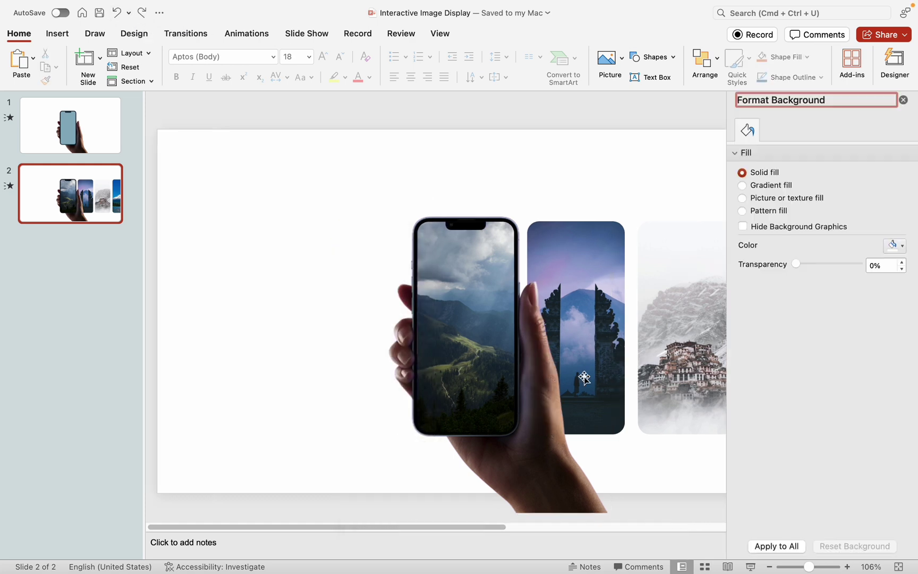
{"action": "left_click", "coordinate": [895, 246]}
{"action": "left_click", "coordinate": [815, 301]}
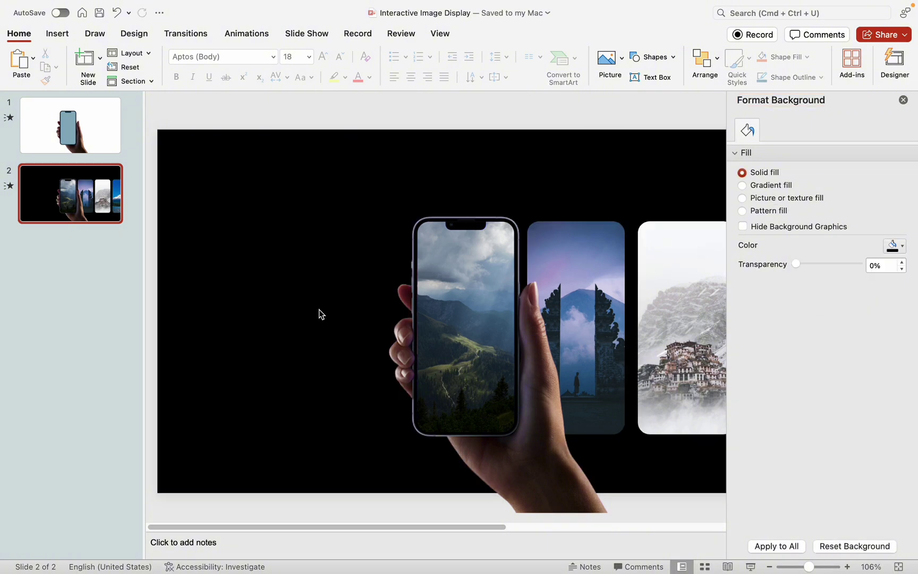
Duplicate slide 2 with Cmd+D and shift the copy's photo row left to the next photo
{"action": "left_click", "coordinate": [903, 100]}
{"action": "scroll", "coordinate": [356, 290], "scroll_direction": "down", "scroll_amount": 5}
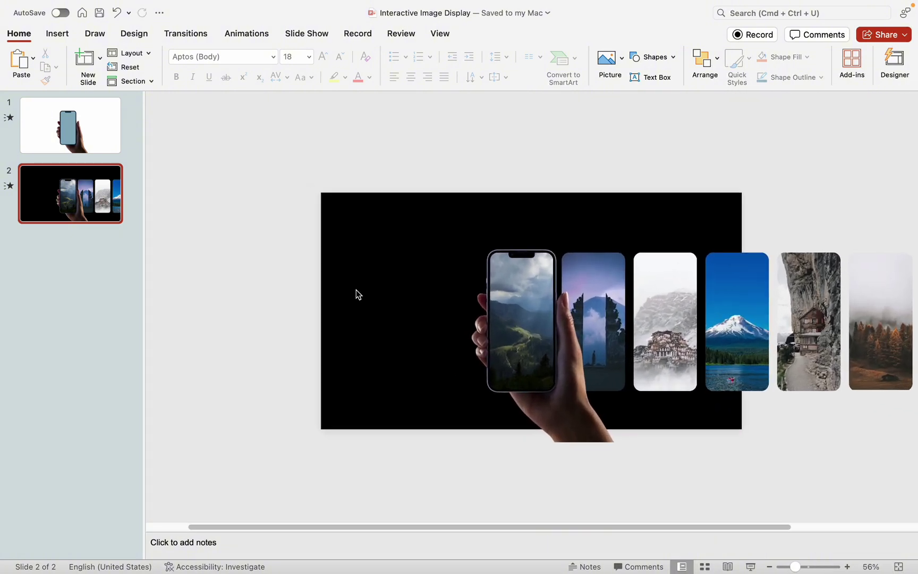
{"action": "left_click", "coordinate": [90, 196]}
{"action": "key", "text": "super+d"}
{"action": "left_click_drag", "start_coordinate": [724, 335], "coordinate": [615, 324]}
{"action": "key", "text": "super+z"}
{"action": "left_click_drag", "start_coordinate": [731, 361], "coordinate": [618, 356]}
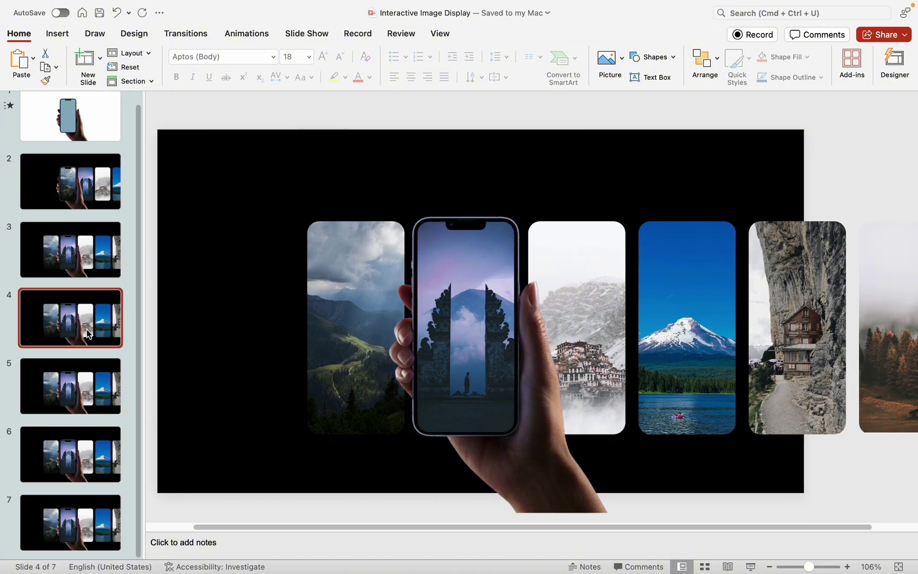
{"action": "left_click_drag", "start_coordinate": [696, 332], "coordinate": [583, 330]}
Shift the photo rows on slides 5 and 6 so the snowy mountain and cliff house fill the phone
{"action": "left_click", "coordinate": [71, 386]}
{"action": "left_click_drag", "start_coordinate": [752, 356], "coordinate": [582, 350]}
{"action": "left_click", "coordinate": [106, 451]}
{"action": "left_click_drag", "start_coordinate": [877, 356], "coordinate": [645, 335]}
Shift slide 7's photo row so the forest fills the phone, then review slides from slide 2
{"action": "left_click", "coordinate": [71, 522]}
{"action": "left_click_drag", "start_coordinate": [875, 298], "coordinate": [509, 298]}
{"action": "key", "text": "super+z"}
{"action": "key", "text": "super+y"}
{"action": "key", "text": "super+z"}
{"action": "left_click_drag", "start_coordinate": [812, 367], "coordinate": [420, 352]}
{"action": "left_click", "coordinate": [752, 346]}
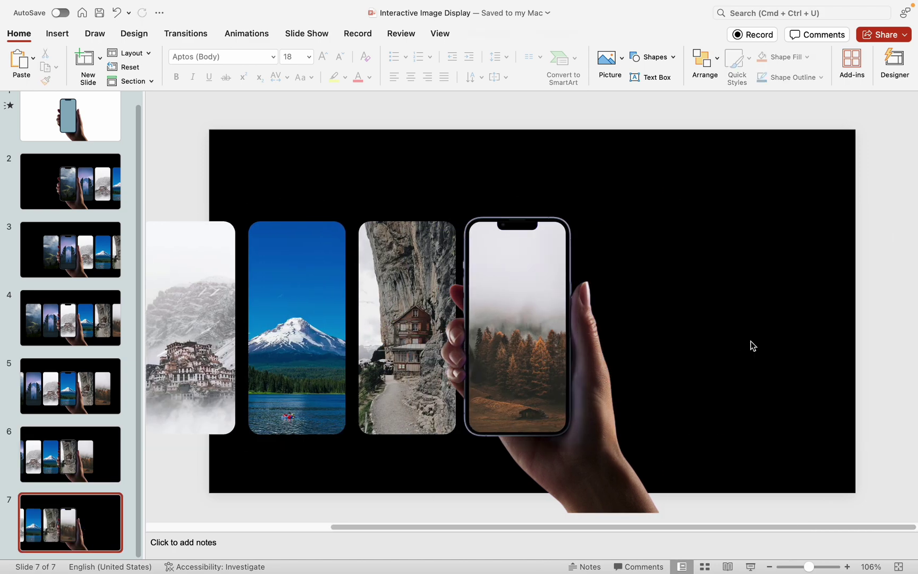
{"action": "left_click", "coordinate": [91, 187]}
{"action": "key", "text": "Down"}
{"action": "key", "text": "Down"}
{"action": "key", "text": "Down"}
{"action": "key", "text": "Down"}
{"action": "key", "text": "Down"}
Apply the Morph transition to slides 2–7, then check slides 5 and 1
{"action": "left_click", "coordinate": [73, 191]}
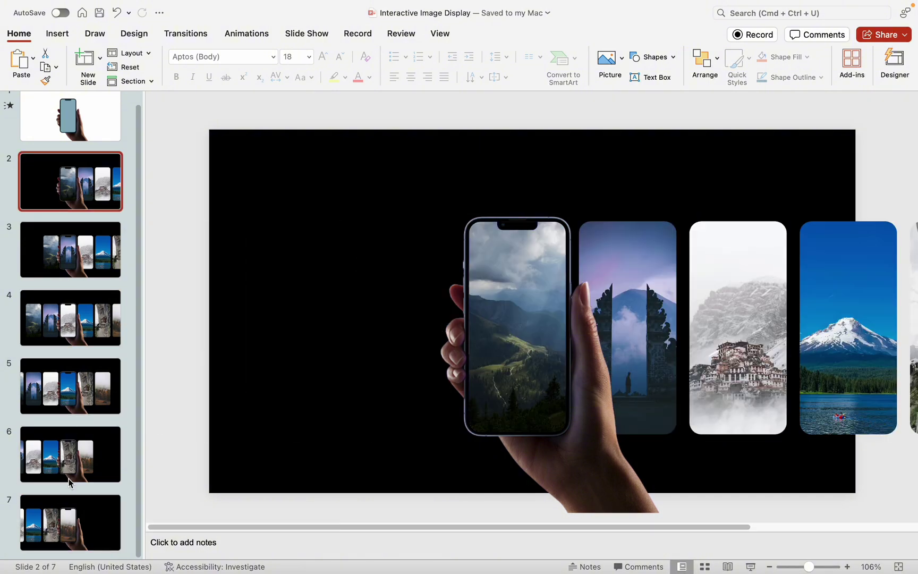
{"action": "left_click", "coordinate": [69, 520], "text": "shift"}
{"action": "left_click", "coordinate": [180, 34]}
{"action": "left_click", "coordinate": [139, 63]}
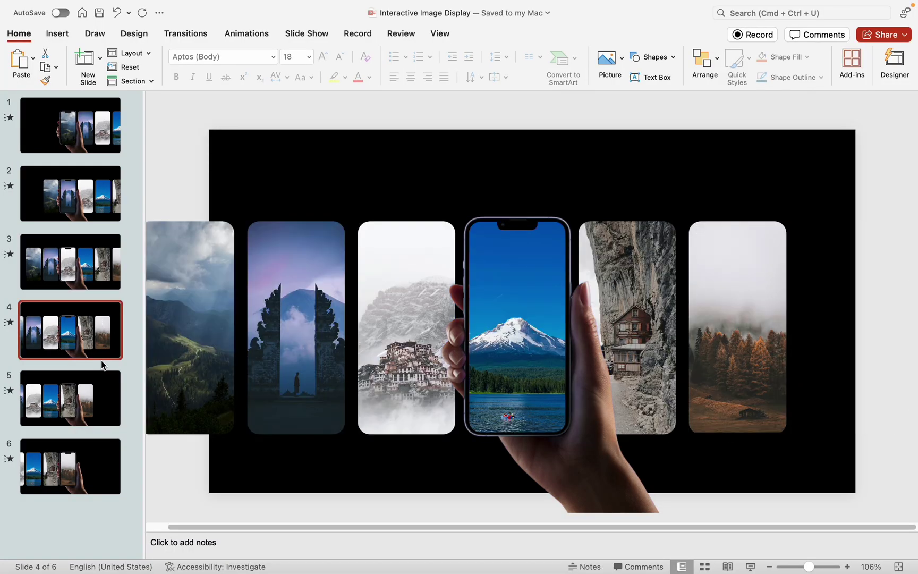
{"action": "left_click", "coordinate": [96, 390]}
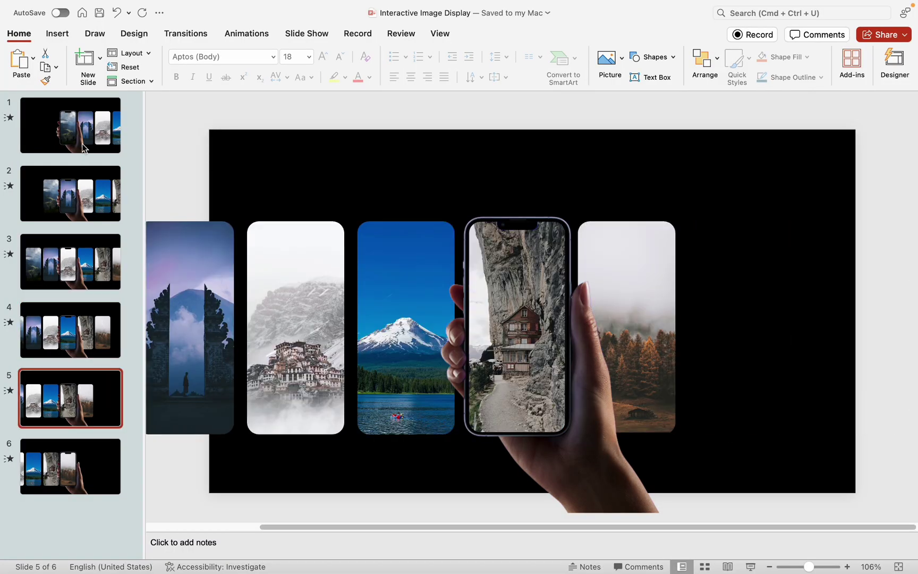
{"action": "left_click", "coordinate": [84, 148]}
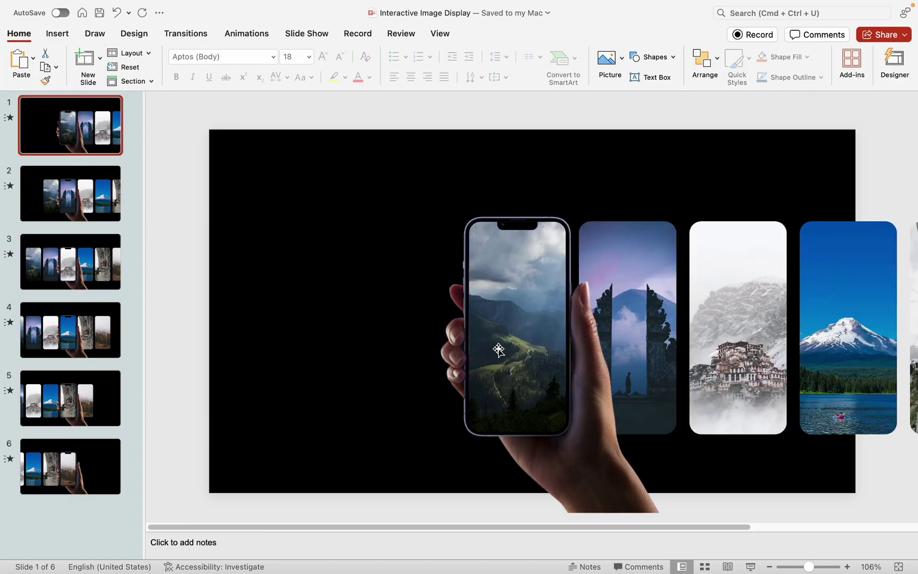
{"action": "scroll", "coordinate": [498, 350], "scroll_direction": "down", "scroll_amount": 5}
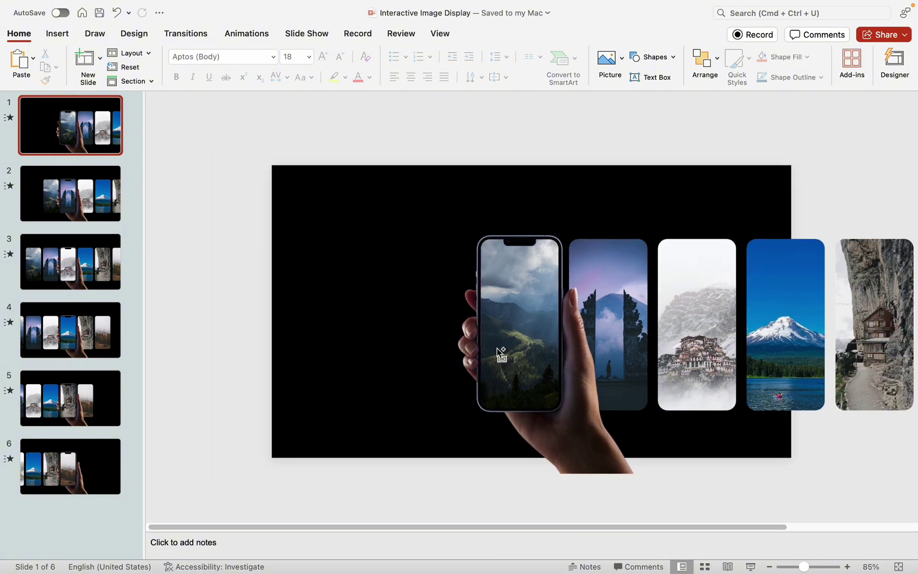
{"action": "scroll", "coordinate": [498, 348], "scroll_direction": "up", "scroll_amount": 3}
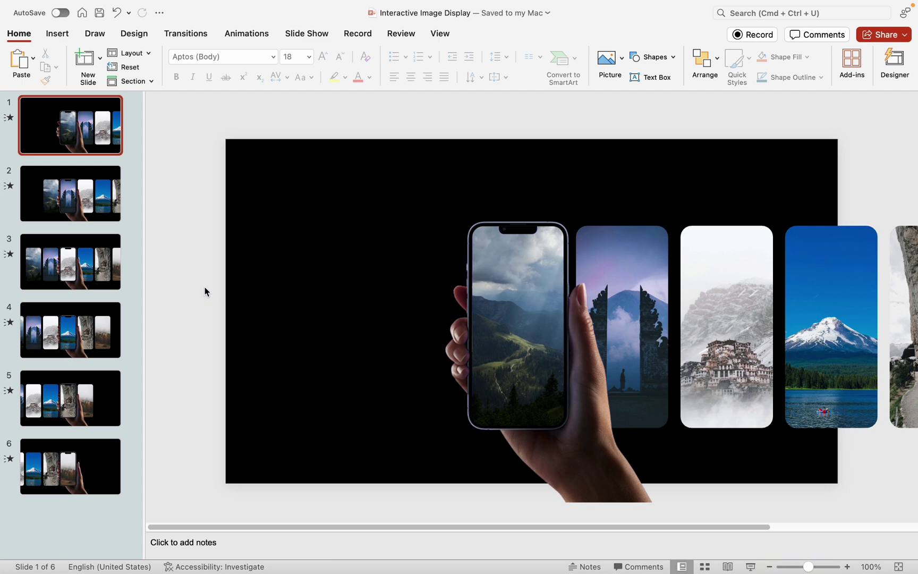
Draw a full-slide rectangle with a black fill at 60% transparency
{"action": "left_click_drag", "start_coordinate": [225, 138], "coordinate": [837, 484]}
{"action": "right_click", "coordinate": [518, 284]}
{"action": "left_click", "coordinate": [218, 282]}
{"action": "mouse_move", "coordinate": [225, 311]}
{"action": "left_mouse_down"}
{"action": "mouse_move", "coordinate": [218, 311]}
{"action": "mouse_move", "coordinate": [225, 311]}
{"action": "left_mouse_up"}
{"action": "right_click", "coordinate": [490, 276]}
{"action": "left_click", "coordinate": [582, 455]}
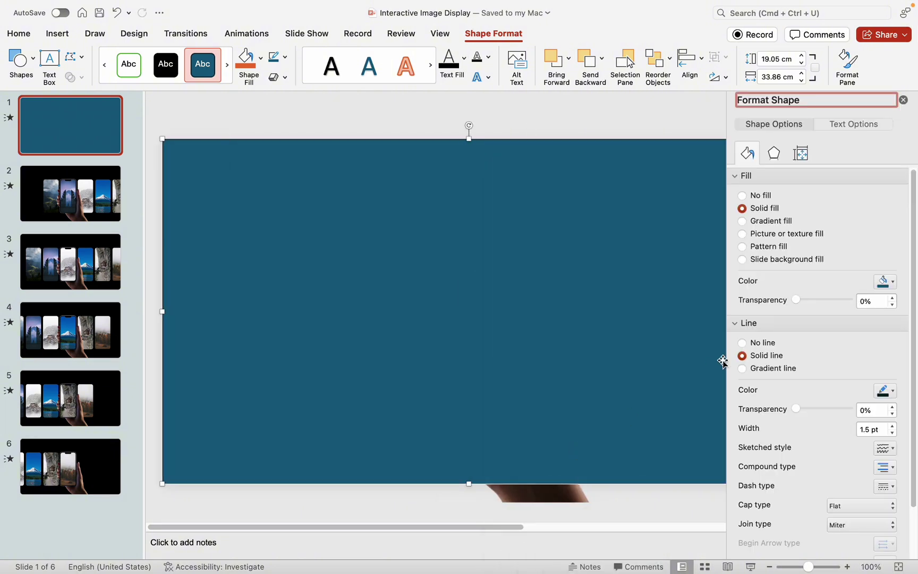
{"action": "left_click", "coordinate": [893, 281]}
{"action": "left_click", "coordinate": [815, 317]}
{"action": "left_click", "coordinate": [877, 302]}
{"action": "type", "text": "60"}
{"action": "key", "text": "Return"}
Place a copy of the cliff picture exactly over the phone screen
{"action": "left_click", "coordinate": [652, 498]}
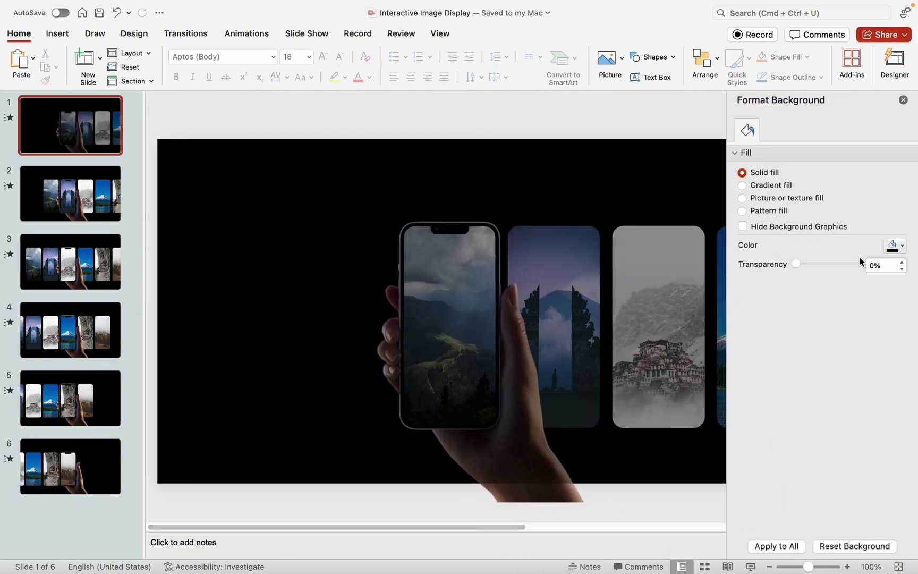
{"action": "left_click", "coordinate": [873, 341]}
{"action": "key", "text": "super+v"}
{"action": "left_click_drag", "start_coordinate": [766, 342], "coordinate": [438, 326]}
{"action": "key", "text": "Down"}
{"action": "key", "text": "Down"}
{"action": "key", "text": "Down"}
Subtract the cliff copy from the black overlay to cut out the phone screen
{"action": "left_click", "coordinate": [776, 437]}
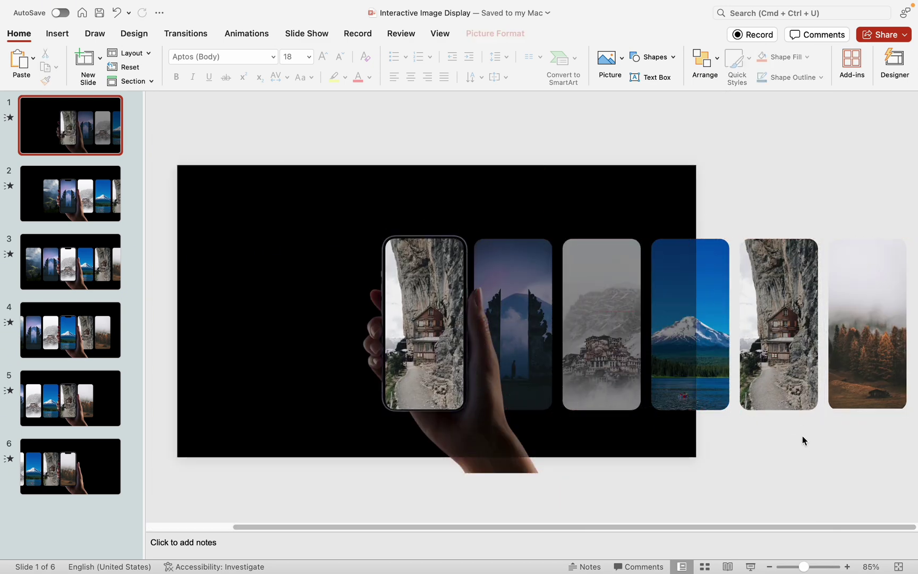
{"action": "left_click", "coordinate": [608, 220]}
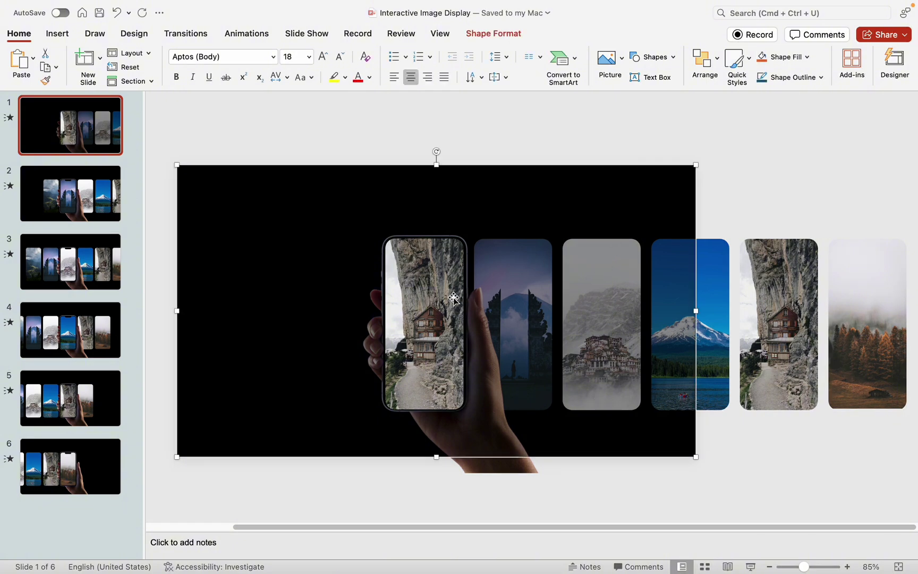
{"action": "left_click", "coordinate": [466, 266], "text": "shift"}
{"action": "left_click", "coordinate": [501, 38]}
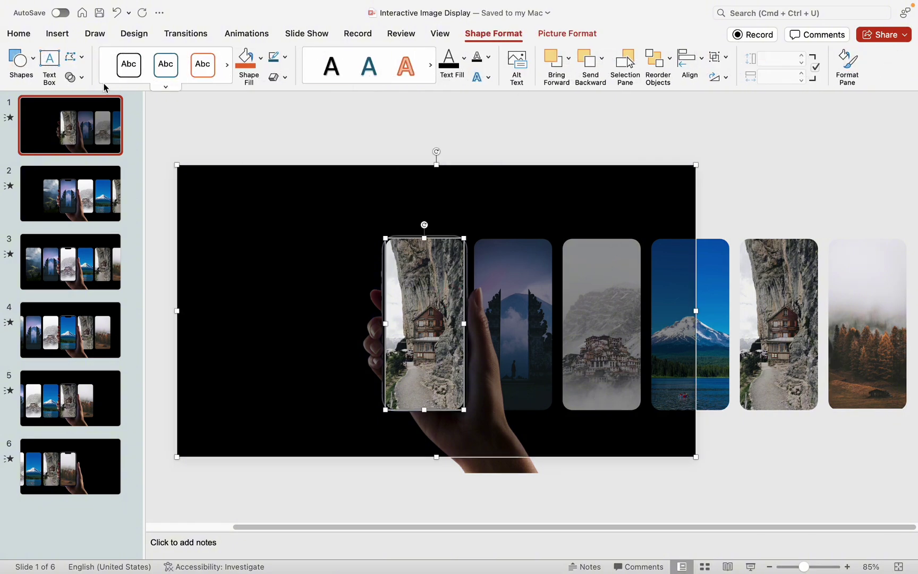
{"action": "left_click", "coordinate": [74, 78]}
{"action": "left_click", "coordinate": [93, 155]}
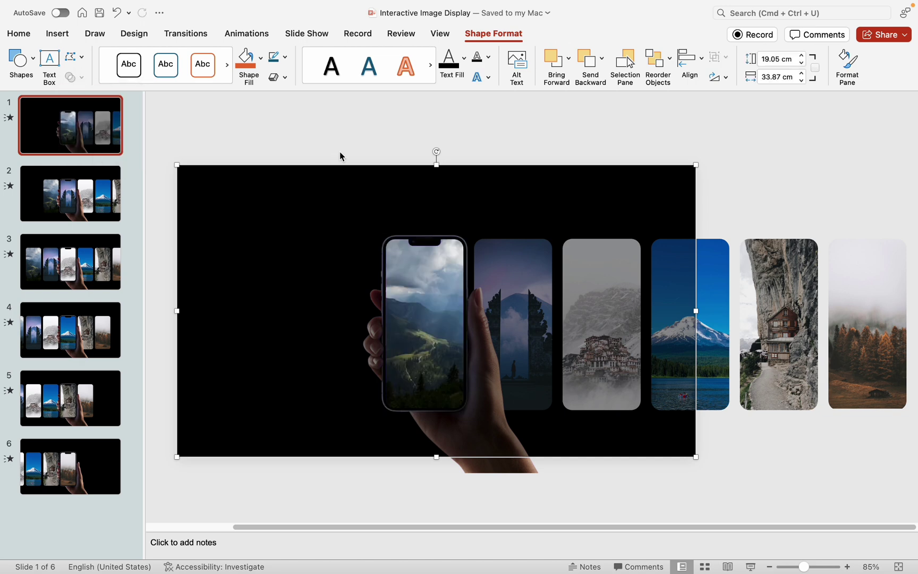
{"action": "left_click", "coordinate": [351, 146]}
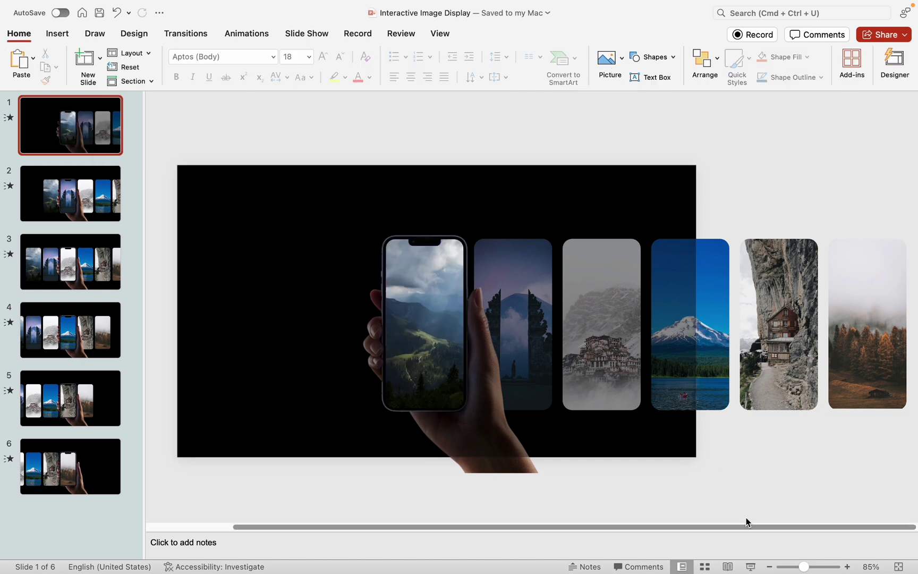
{"action": "left_click", "coordinate": [420, 334]}
{"action": "mouse_move", "coordinate": [420, 335]}
{"action": "left_mouse_down"}
{"action": "mouse_move", "coordinate": [443, 180]}
{"action": "mouse_move", "coordinate": [433, 326]}
{"action": "mouse_move", "coordinate": [420, 332]}
{"action": "left_mouse_up"}
Paste the dimming overlay onto slides 2, 3, 4, 5 and 6
{"action": "left_click", "coordinate": [69, 194]}
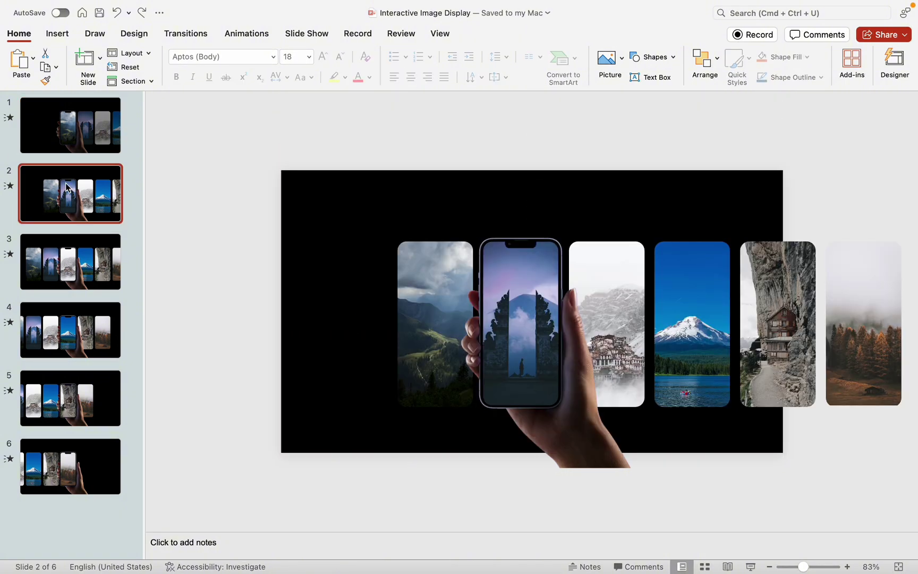
{"action": "key", "text": "super+v"}
{"action": "left_click", "coordinate": [77, 271]}
{"action": "key", "text": "super+v"}
{"action": "left_click", "coordinate": [82, 319]}
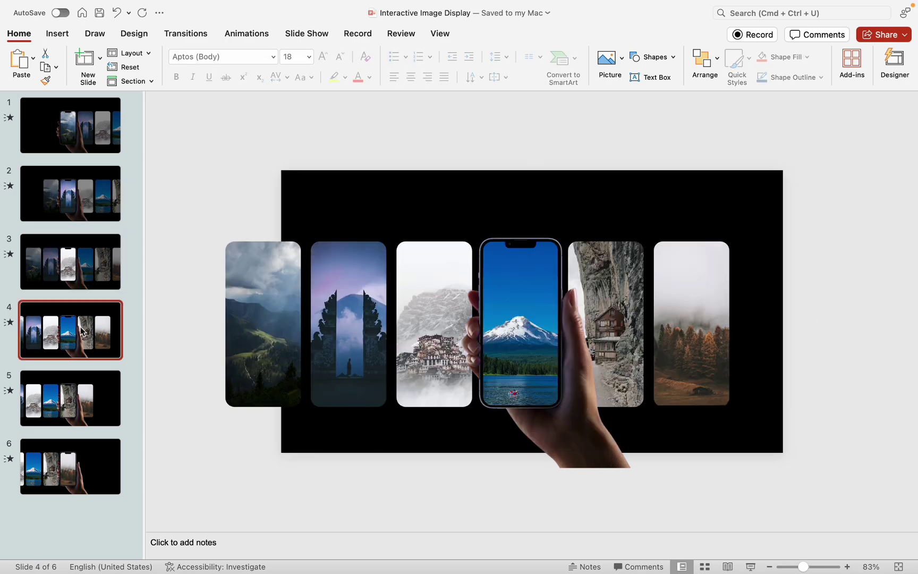
{"action": "key", "text": "super+v"}
{"action": "left_click", "coordinate": [68, 379]}
{"action": "key", "text": "super+v"}
{"action": "left_click", "coordinate": [77, 464]}
{"action": "key", "text": "super+v"}
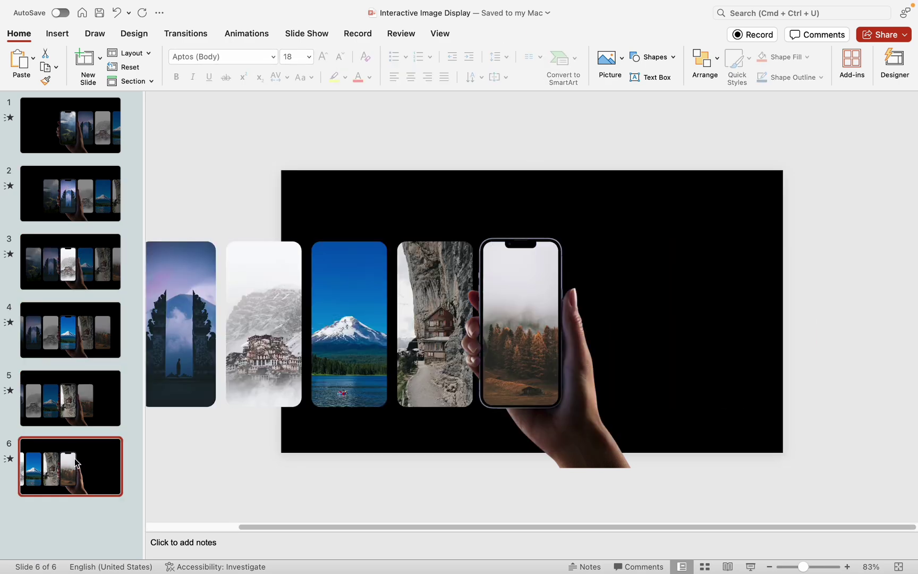
Give slide 1 a gradient fill background and apply it to all slides
{"action": "left_click", "coordinate": [69, 126]}
{"action": "right_click", "coordinate": [220, 142]}
{"action": "left_click", "coordinate": [289, 335]}
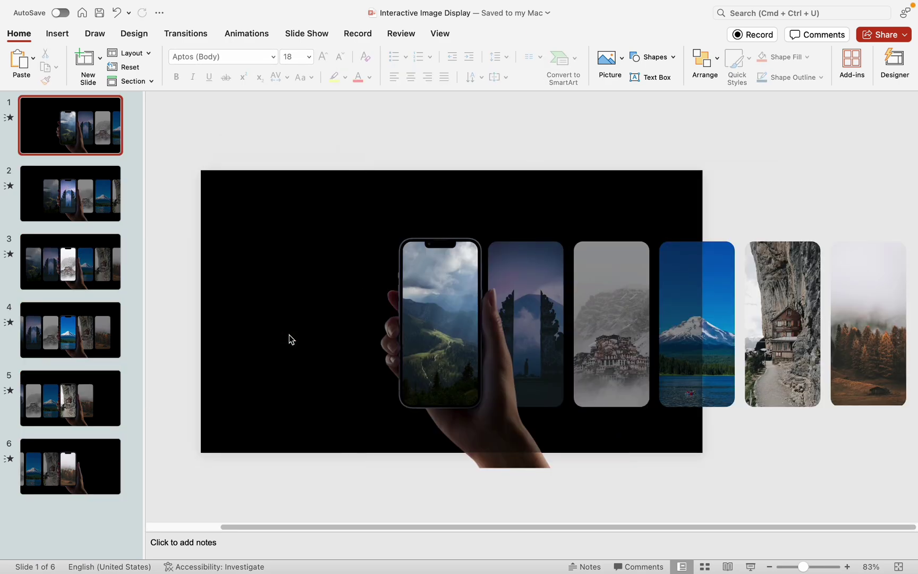
{"action": "left_click", "coordinate": [751, 187]}
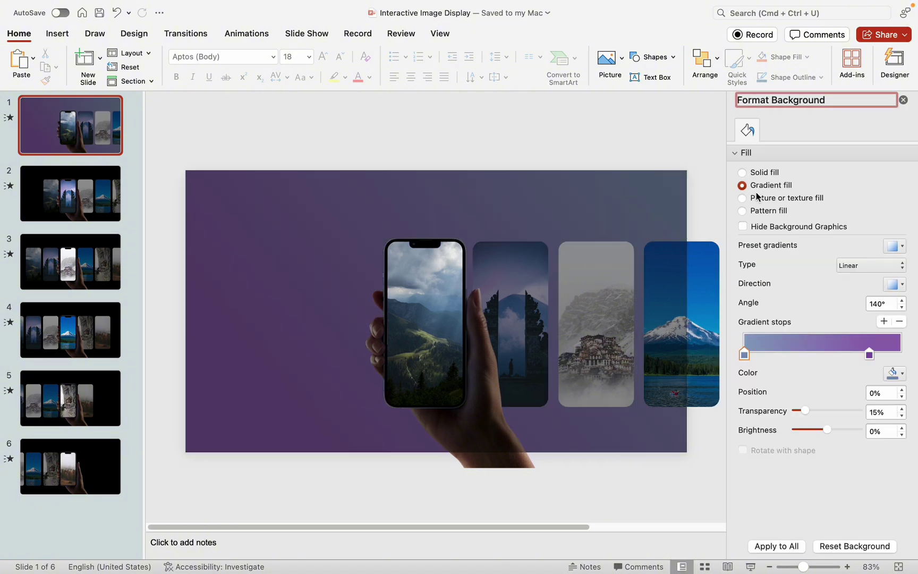
{"action": "left_click", "coordinate": [779, 546]}
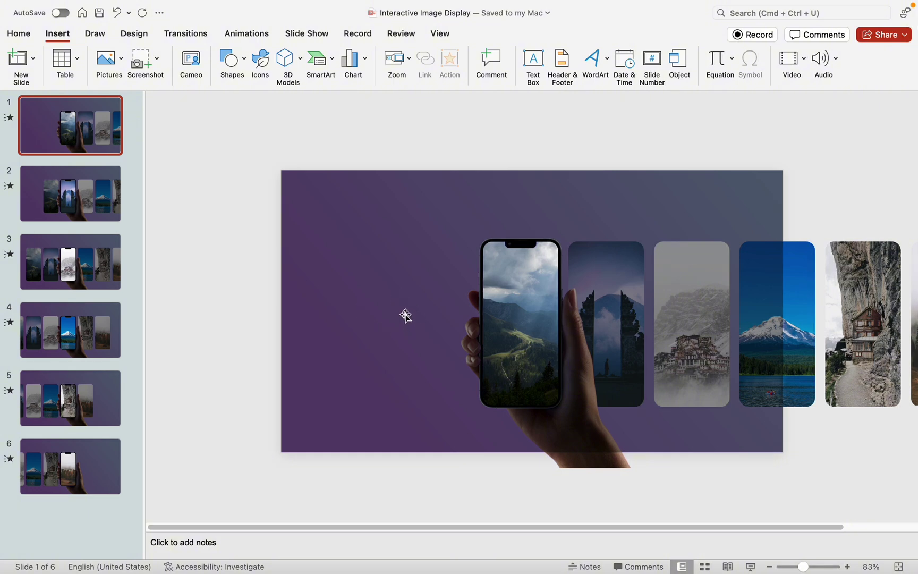
Draw a rotated two-rounded-corner rectangle panel along slide 1's left edge
{"action": "left_click", "coordinate": [233, 59]}
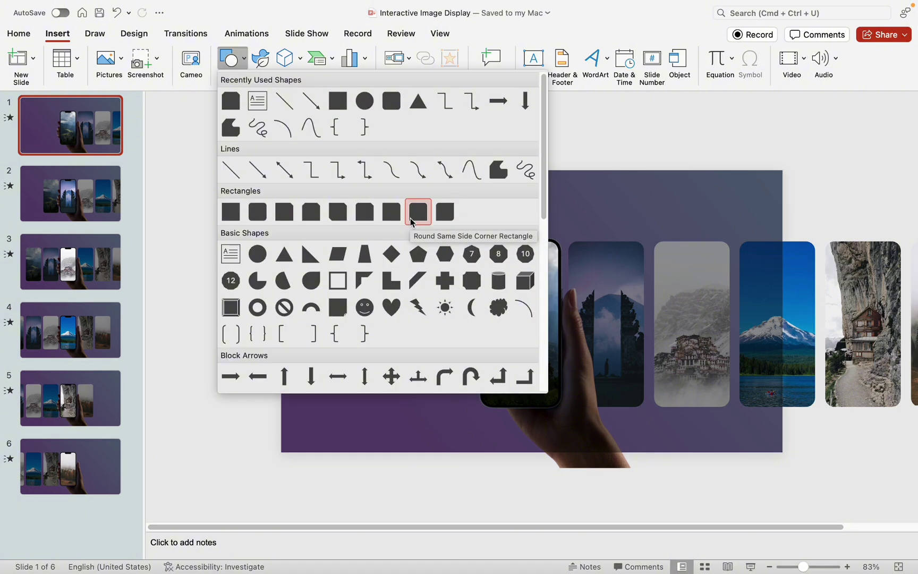
{"action": "left_click", "coordinate": [418, 213]}
{"action": "left_click_drag", "start_coordinate": [283, 242], "coordinate": [440, 395]}
{"action": "left_click_drag", "start_coordinate": [362, 230], "coordinate": [391, 312]}
{"action": "left_click_drag", "start_coordinate": [357, 398], "coordinate": [363, 407]}
{"action": "left_click_drag", "start_coordinate": [362, 237], "coordinate": [361, 241]}
{"action": "left_click_drag", "start_coordinate": [439, 326], "coordinate": [432, 328]}
Remove the panel's outline and fill it with the slide background
{"action": "right_click", "coordinate": [354, 348]}
{"action": "left_click", "coordinate": [409, 455]}
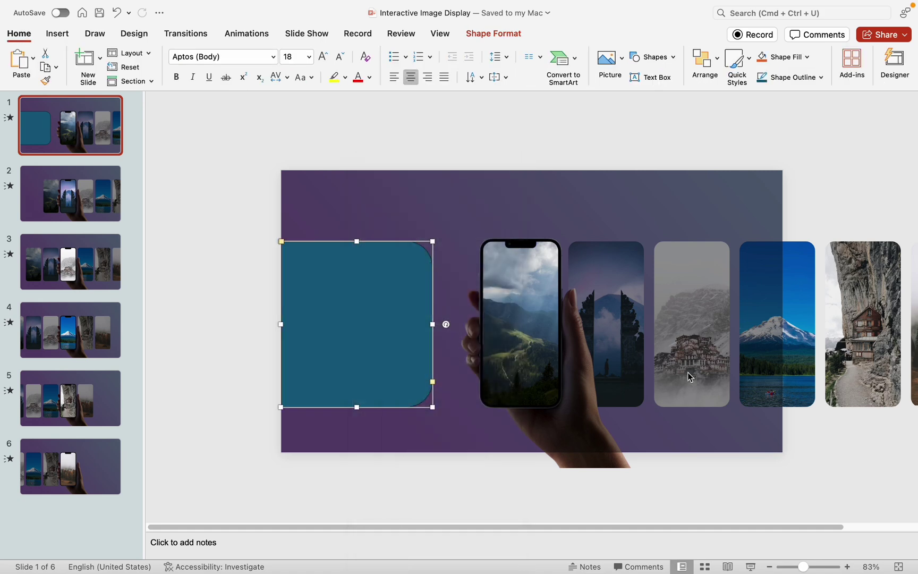
{"action": "left_click", "coordinate": [760, 343]}
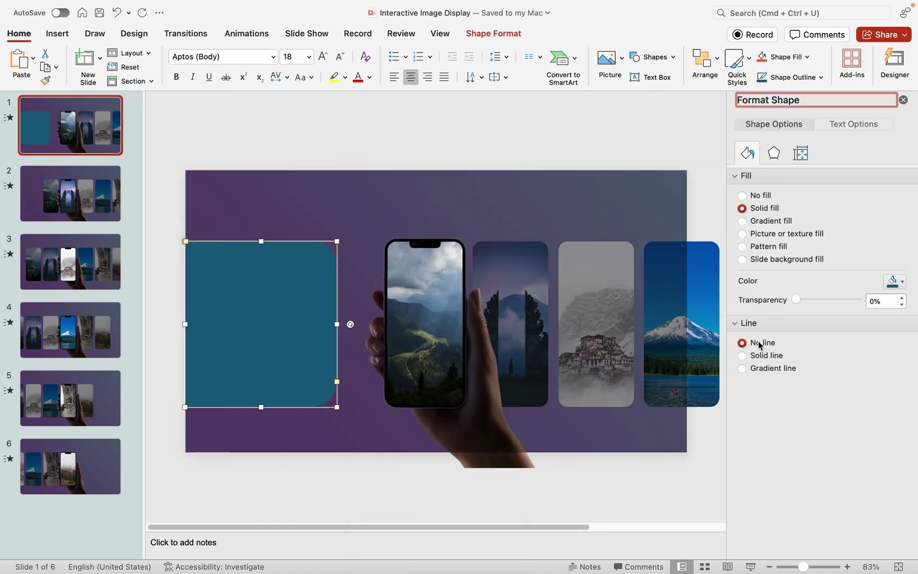
{"action": "left_click", "coordinate": [777, 260]}
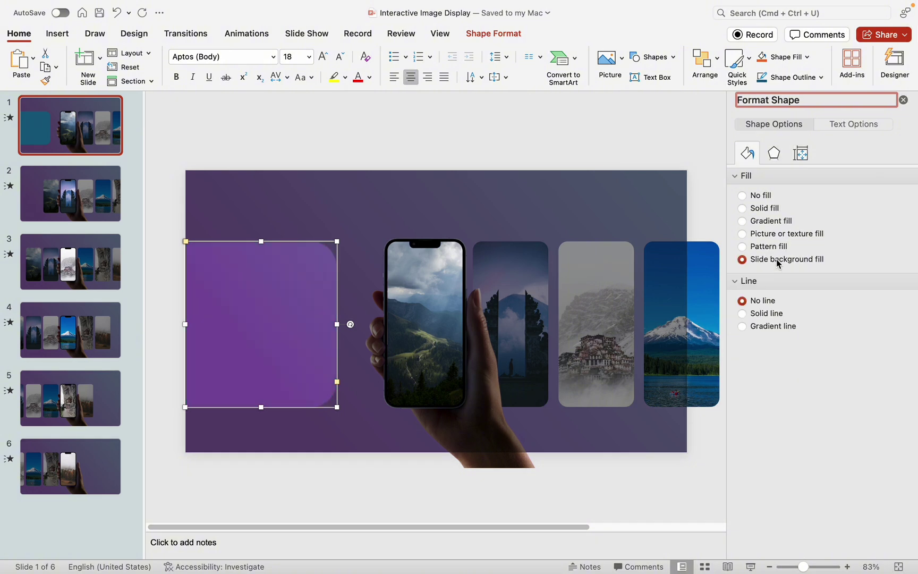
{"action": "left_click", "coordinate": [616, 158]}
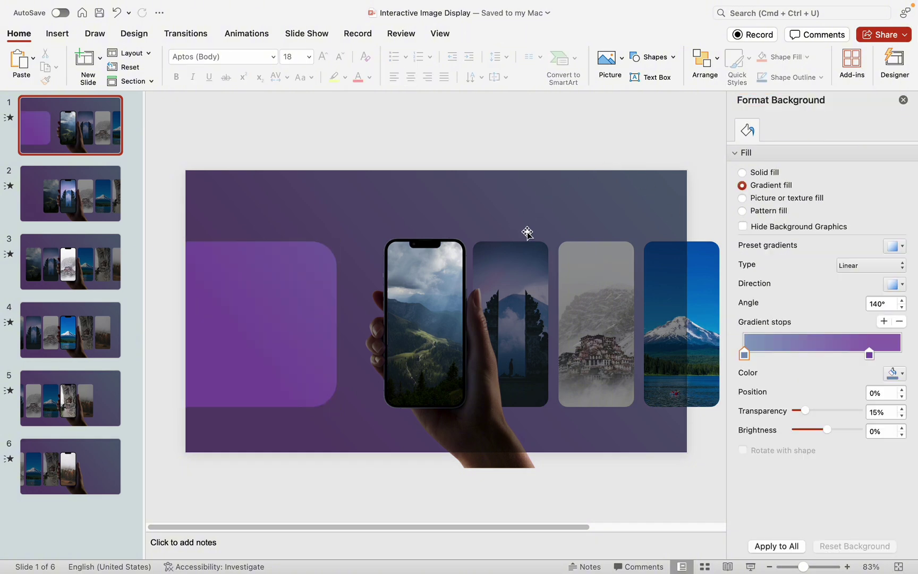
{"action": "key", "text": "super+z"}
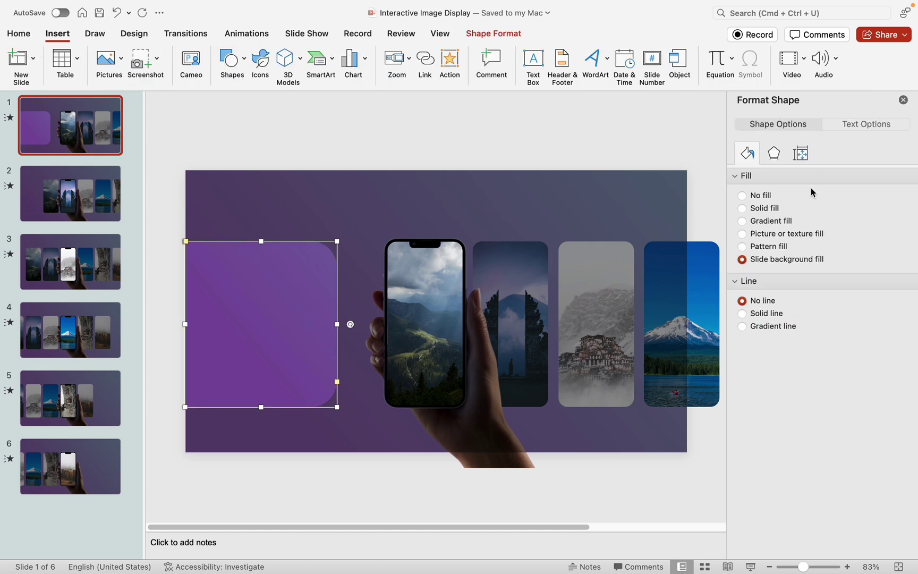
Give the panel an outer shadow with size 101%
{"action": "left_click", "coordinate": [776, 155]}
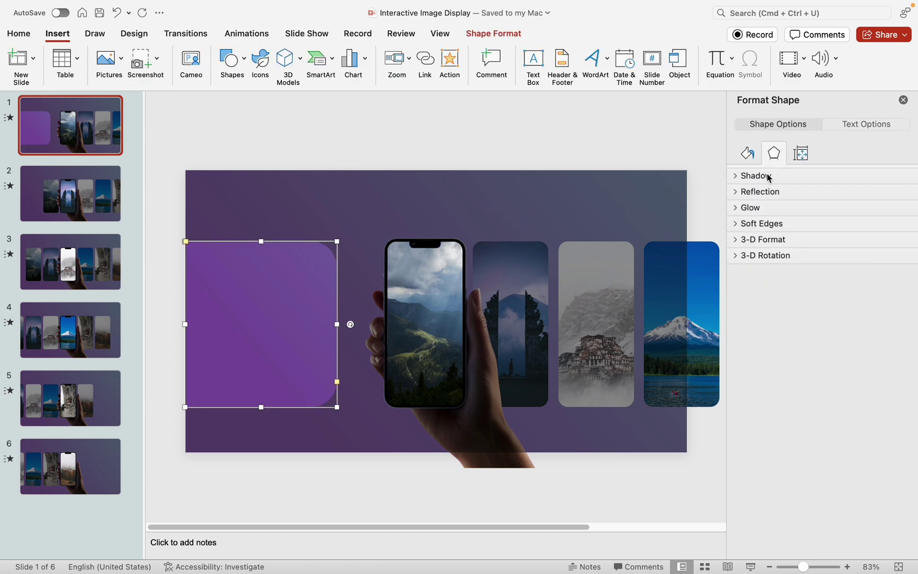
{"action": "left_click", "coordinate": [768, 177]}
{"action": "left_click", "coordinate": [895, 198]}
{"action": "left_click", "coordinate": [845, 349]}
{"action": "left_click", "coordinate": [902, 260]}
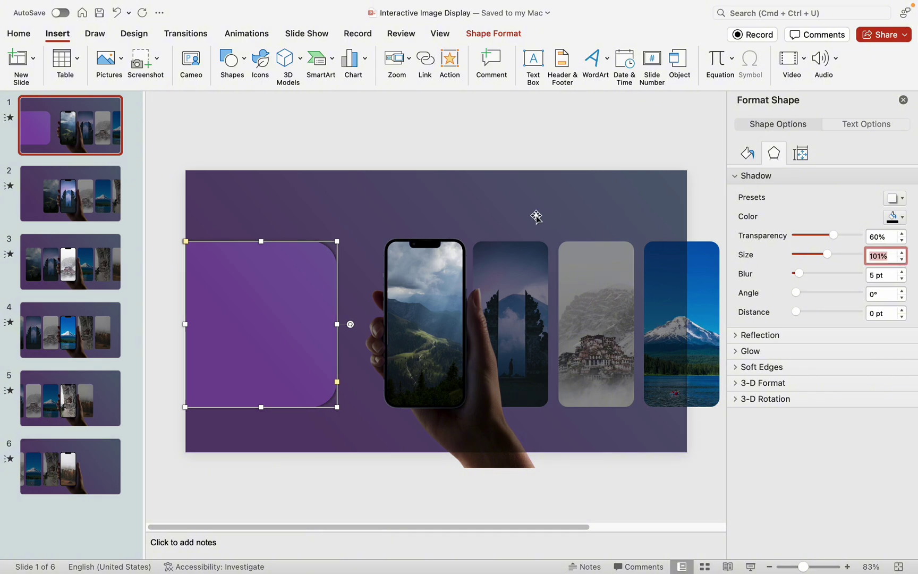
{"action": "left_click", "coordinate": [523, 156]}
Paste the WONDERFUL JOURNY title onto the panel, group them, and copy the group
{"action": "key", "text": "super+v"}
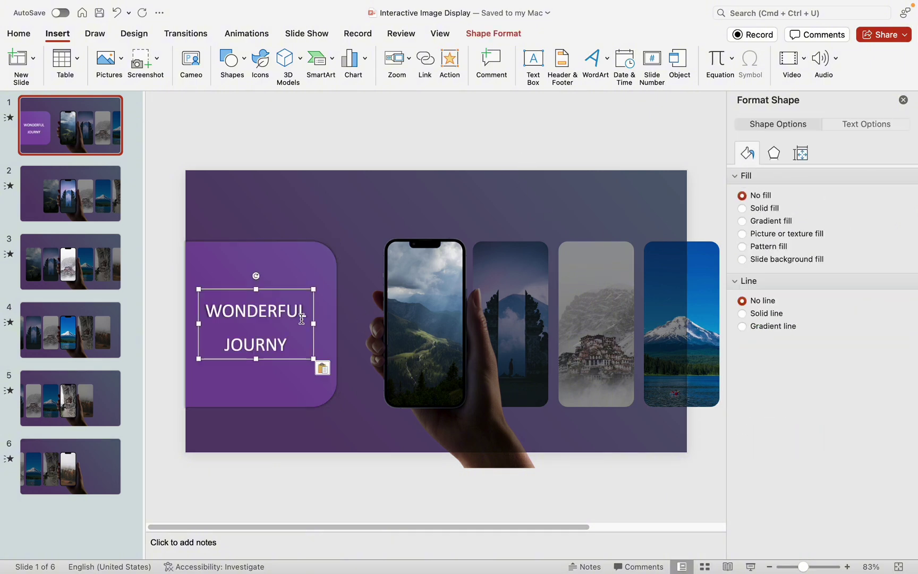
{"action": "left_click", "coordinate": [358, 157]}
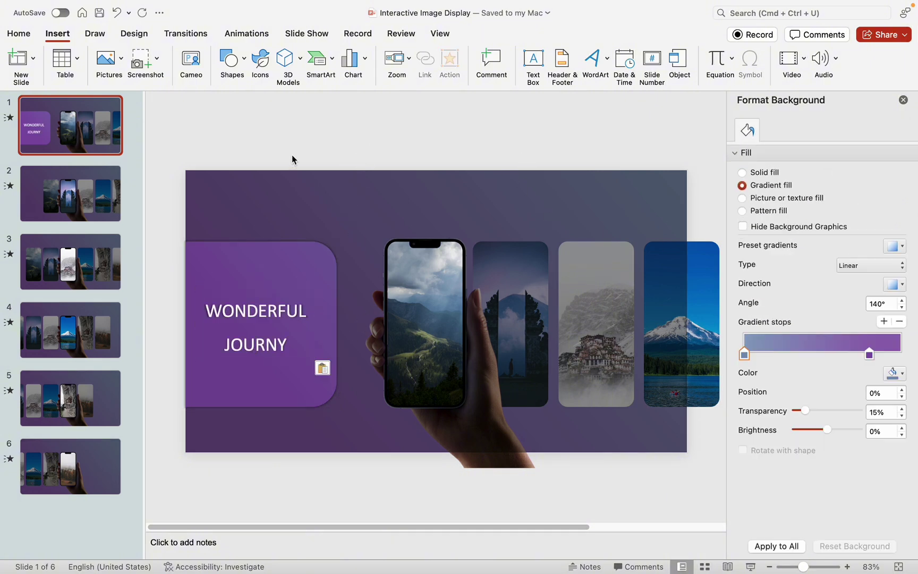
{"action": "left_click_drag", "start_coordinate": [161, 224], "coordinate": [367, 441]}
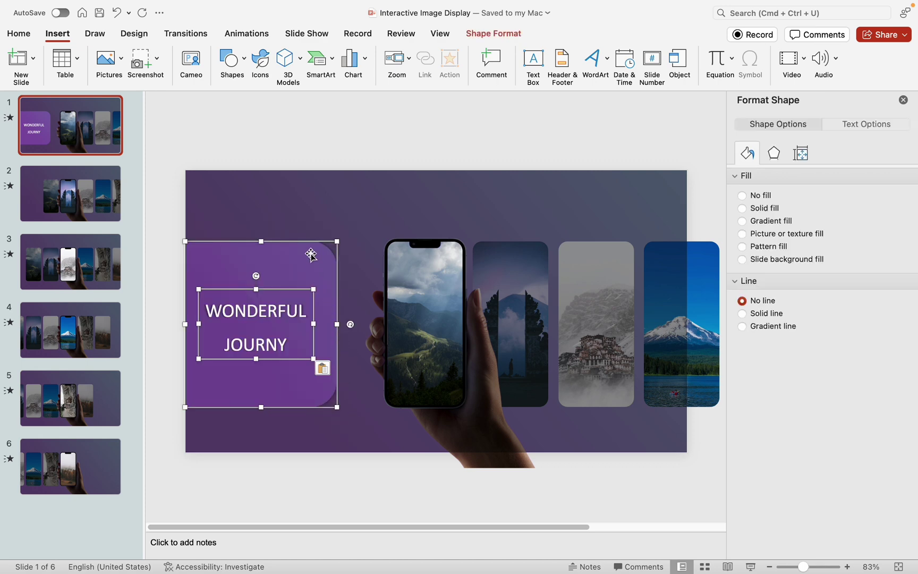
{"action": "right_click", "coordinate": [314, 248]}
{"action": "mouse_move", "coordinate": [356, 306]}
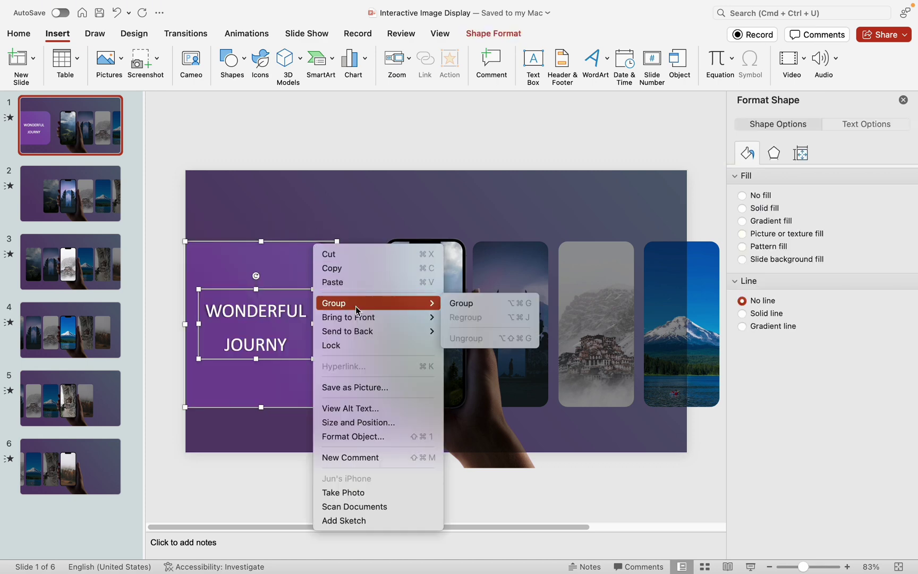
{"action": "left_click", "coordinate": [462, 302]}
{"action": "key", "text": "super+x"}
{"action": "key", "text": "super+v"}
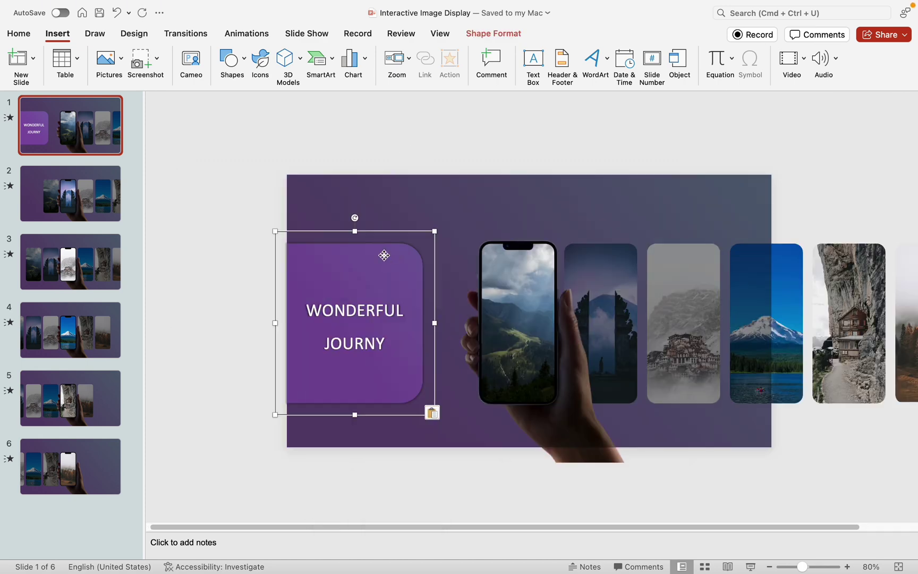
Paste the title panel on slide 2 and move it off the left edge
{"action": "left_click", "coordinate": [70, 196]}
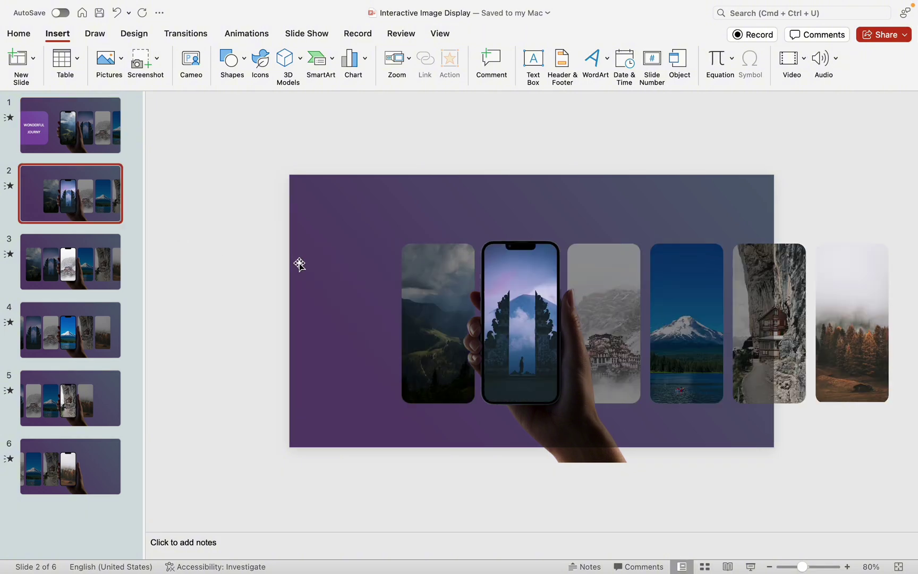
{"action": "key", "text": "super+v"}
{"action": "left_click", "coordinate": [408, 260]}
{"action": "left_click_drag", "start_coordinate": [418, 231], "coordinate": [283, 235]}
{"action": "left_click_drag", "start_coordinate": [289, 273], "coordinate": [288, 273]}
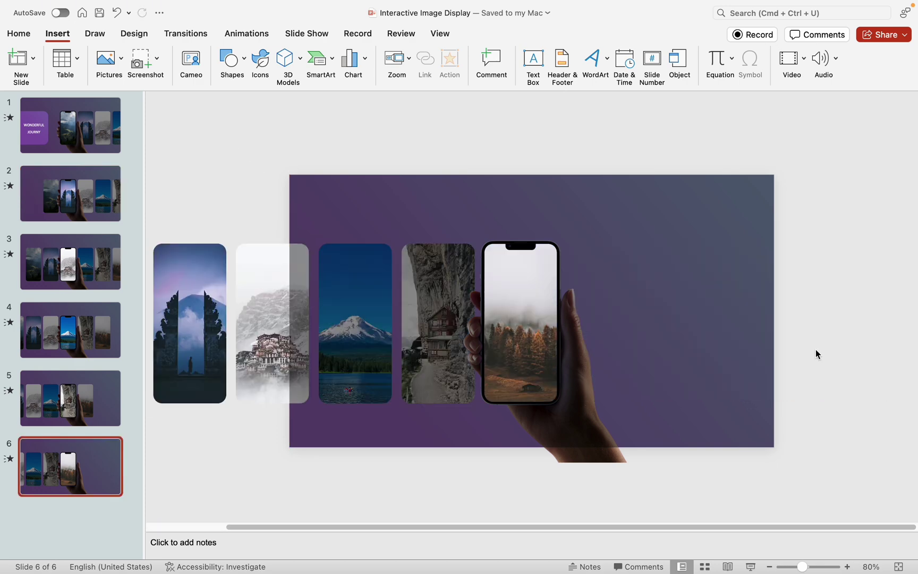
Paste the title panel on slide 6 at the right edge, flipped horizontally
{"action": "key", "text": "super+v"}
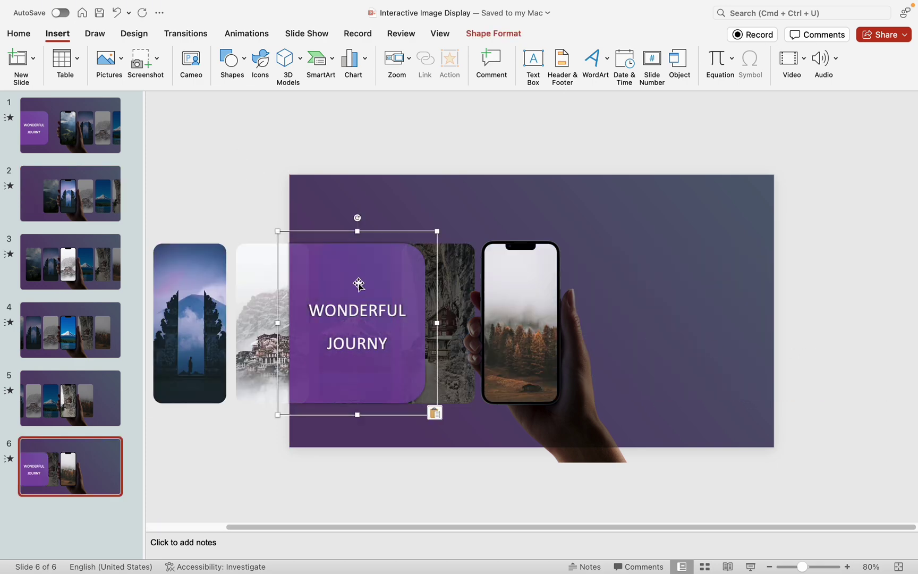
{"action": "left_click_drag", "start_coordinate": [359, 284], "coordinate": [707, 285]}
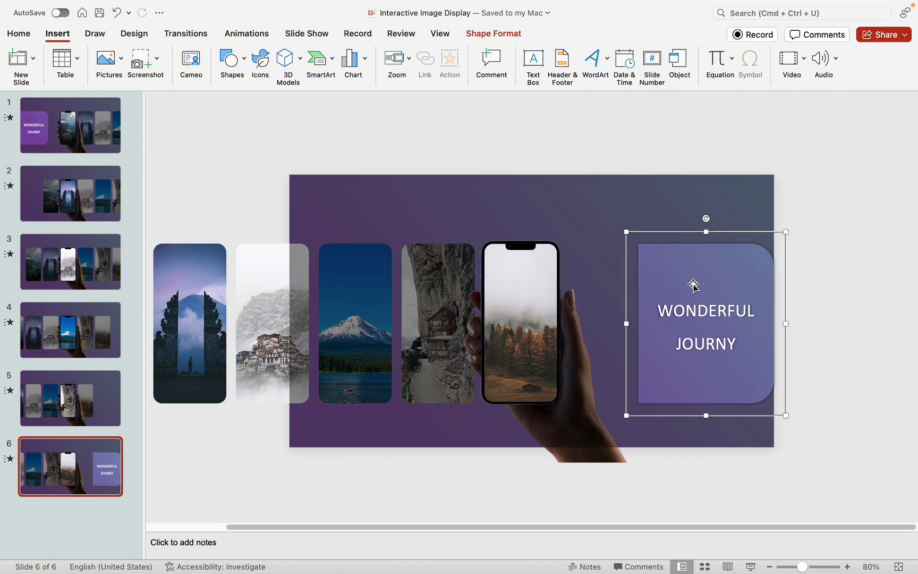
{"action": "left_click", "coordinate": [500, 42]}
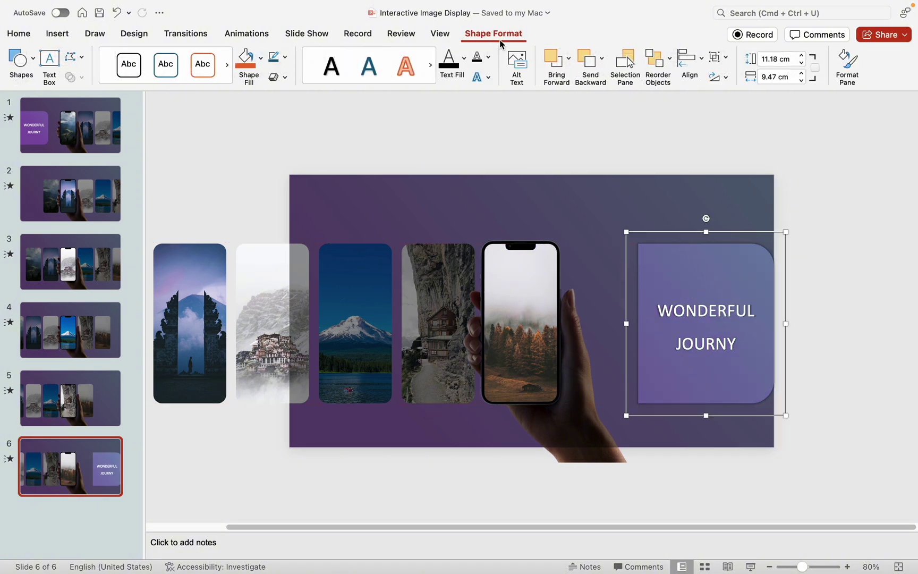
{"action": "left_click", "coordinate": [720, 77]}
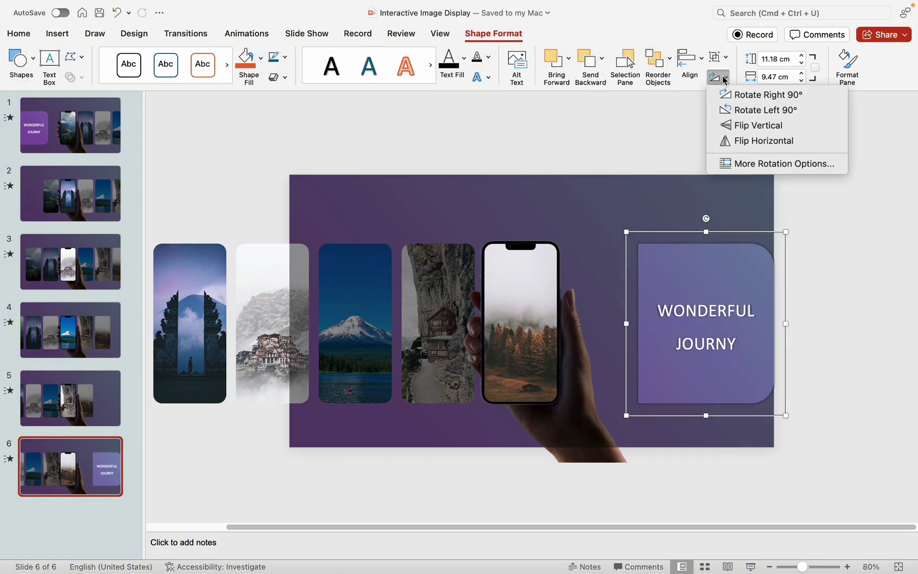
{"action": "left_click", "coordinate": [742, 141]}
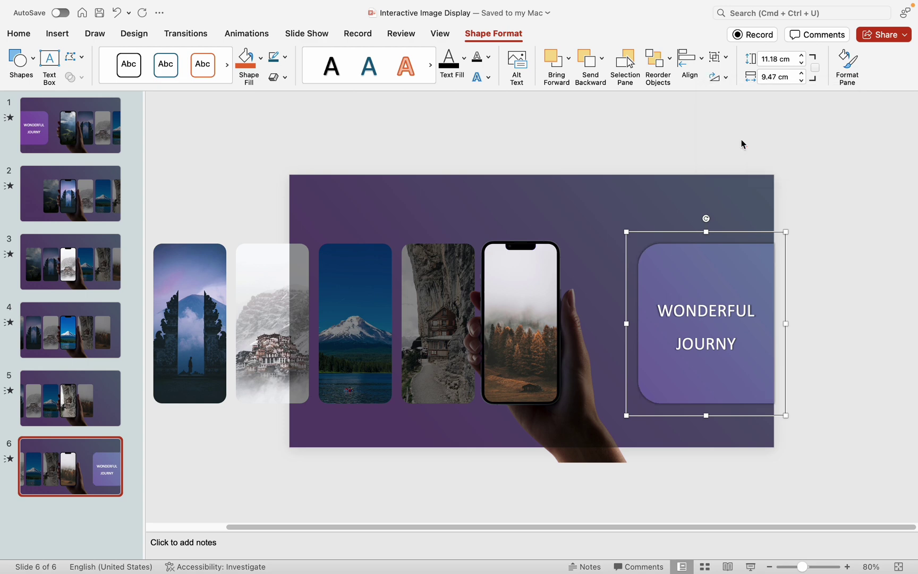
Replace the title with 'Remarkable Adventure' and regroup the text with the panel
{"action": "left_click", "coordinate": [821, 291]}
{"action": "left_click", "coordinate": [737, 312]}
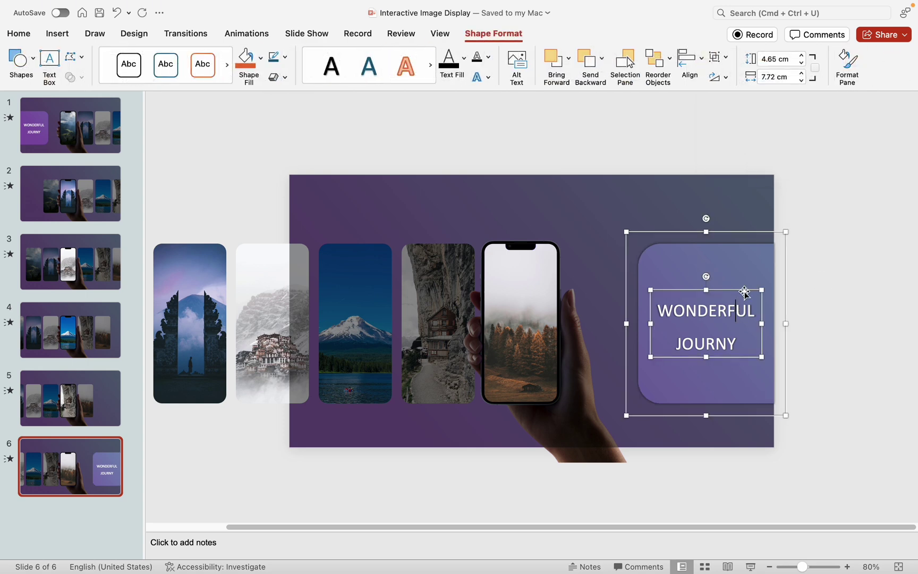
{"action": "key", "text": "BackSpace"}
{"action": "key", "text": "super+v"}
{"action": "left_click", "coordinate": [812, 340]}
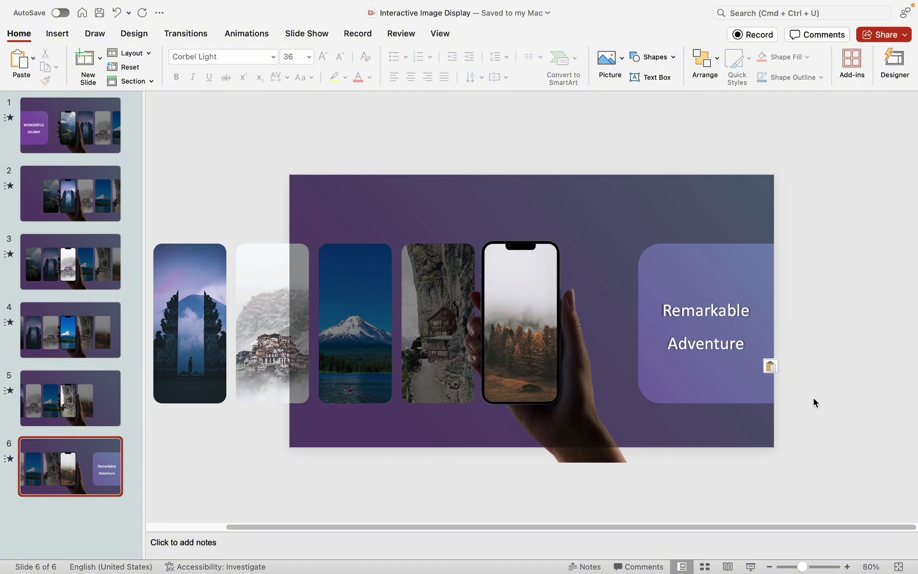
{"action": "left_click_drag", "start_coordinate": [811, 439], "coordinate": [622, 199]}
{"action": "right_click", "coordinate": [695, 243]}
{"action": "mouse_move", "coordinate": [751, 301]}
{"action": "left_click", "coordinate": [637, 302]}
{"action": "left_click", "coordinate": [833, 404]}
Copy the Remarkable Adventure panel onto slide 5, mostly off the right edge
{"action": "left_click", "coordinate": [738, 244]}
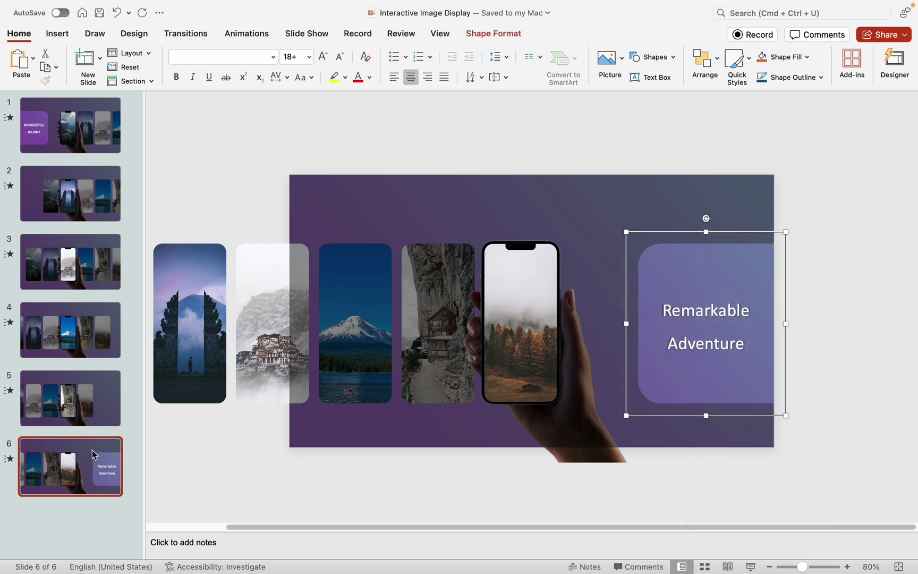
{"action": "left_click", "coordinate": [106, 398]}
{"action": "key", "text": "super+v"}
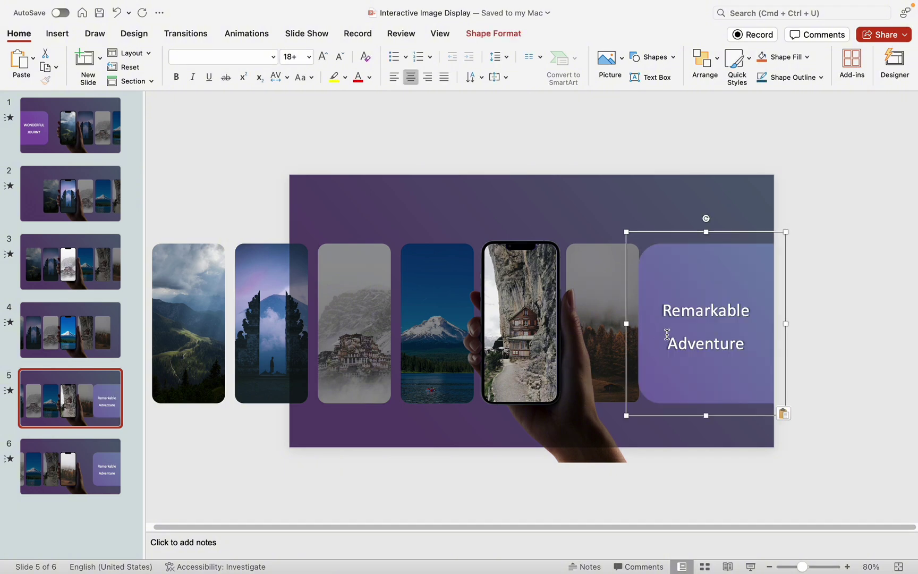
{"action": "left_click_drag", "start_coordinate": [738, 234], "coordinate": [878, 235]}
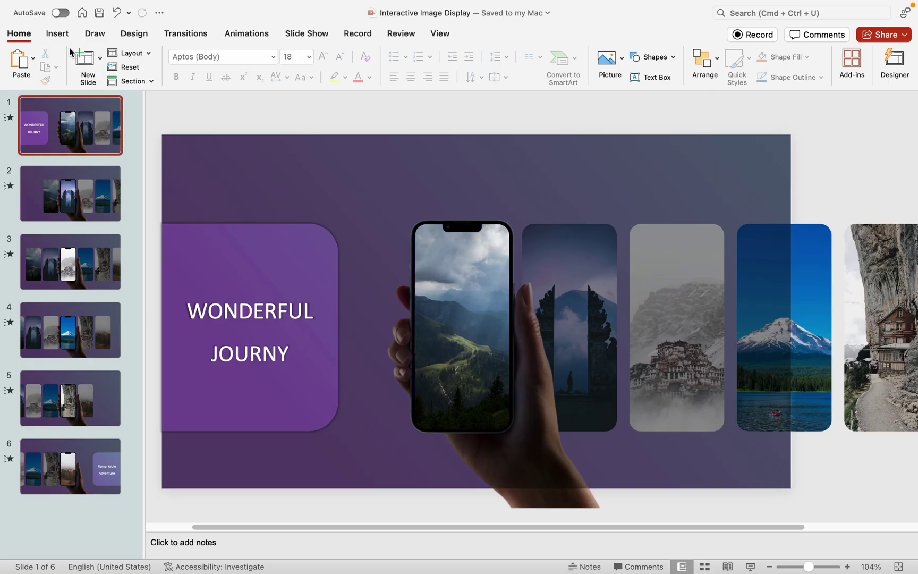
Draw a small oval circle above the phone on slide 1
{"action": "left_click", "coordinate": [58, 33]}
{"action": "left_click", "coordinate": [231, 58]}
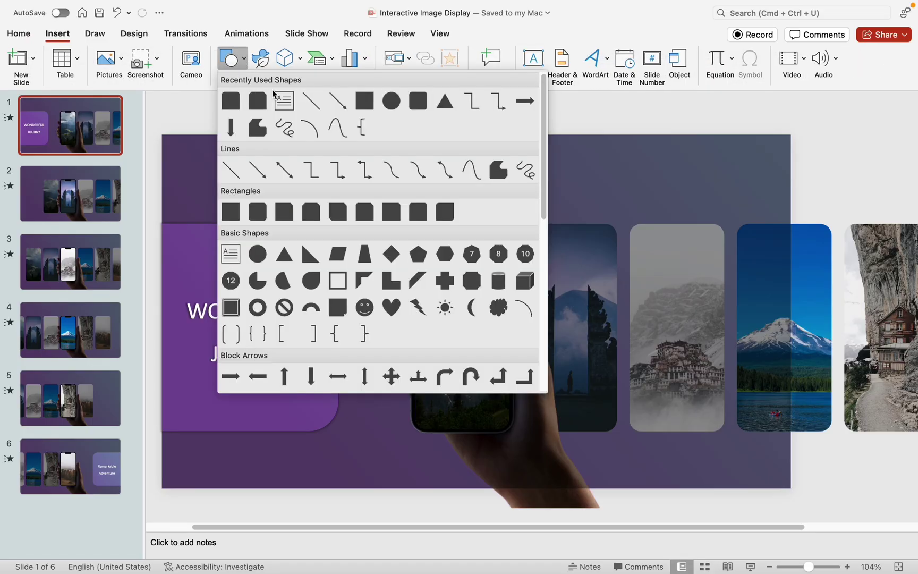
{"action": "left_click", "coordinate": [391, 100]}
{"action": "left_click_drag", "start_coordinate": [355, 158], "coordinate": [366, 171]}
Give the circle no outline, a gradient fill and an outer shadow
{"action": "right_click", "coordinate": [365, 170]}
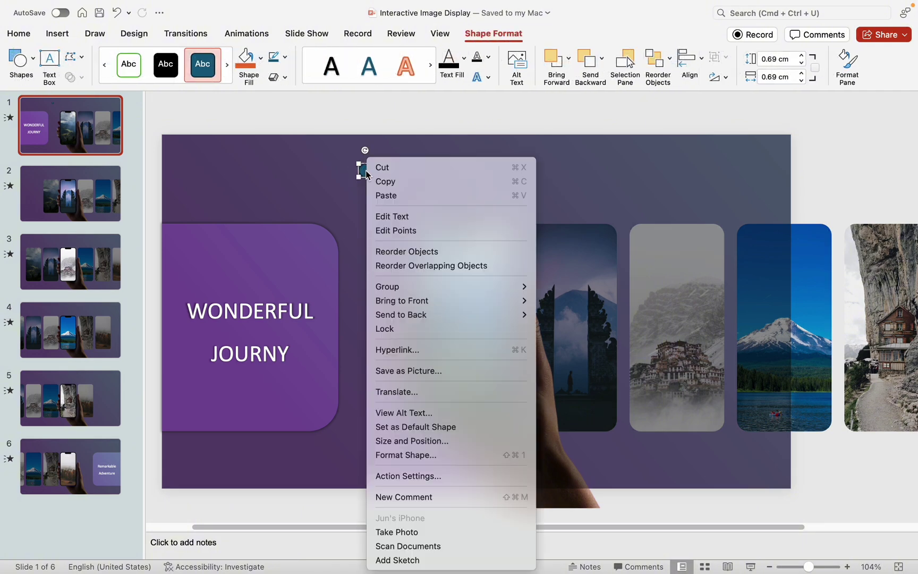
{"action": "left_click", "coordinate": [521, 454]}
{"action": "left_click", "coordinate": [763, 343]}
{"action": "left_click", "coordinate": [776, 222]}
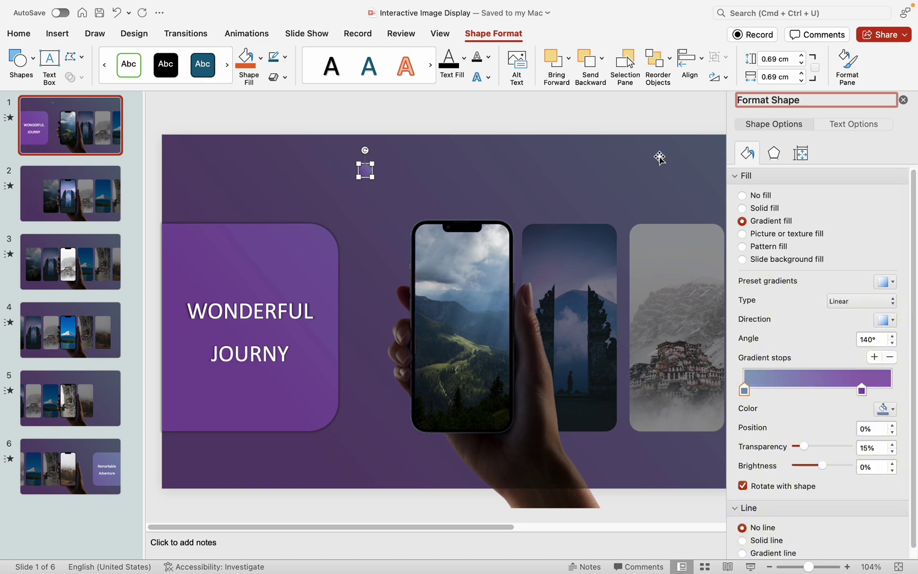
{"action": "left_click", "coordinate": [774, 154]}
{"action": "left_click", "coordinate": [893, 198]}
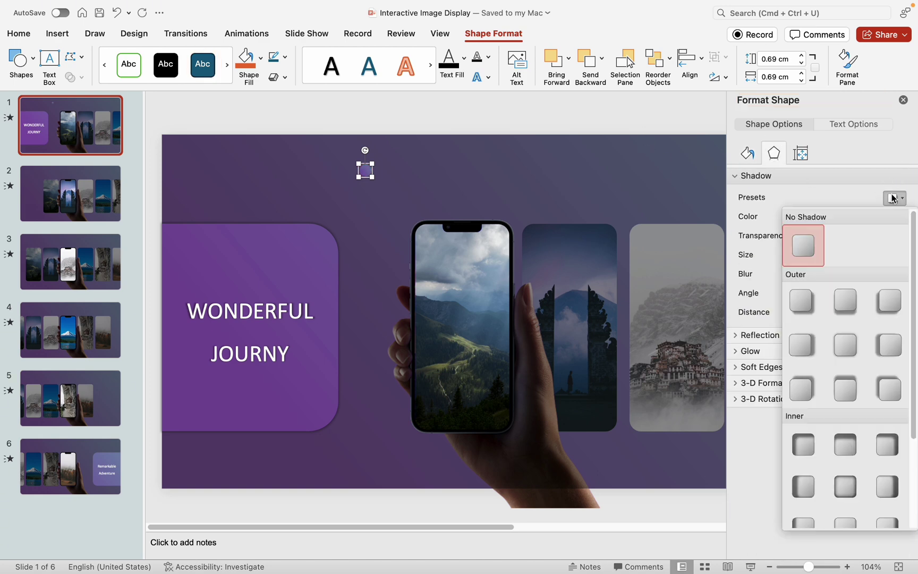
{"action": "left_click", "coordinate": [847, 342]}
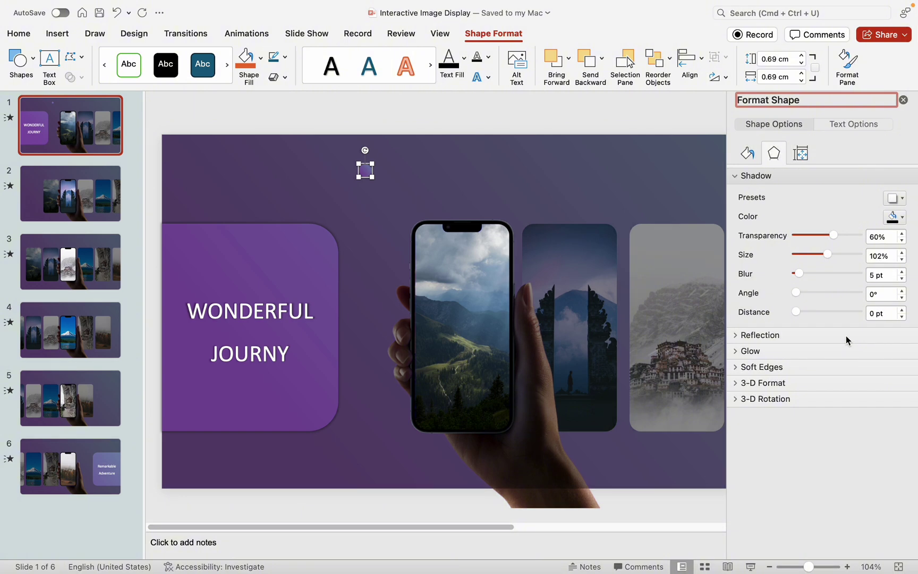
{"action": "left_click", "coordinate": [903, 100]}
Duplicate the circle to six, distribute them horizontally and align their middles
{"action": "left_click_drag", "start_coordinate": [370, 173], "coordinate": [484, 171]}
{"action": "left_click", "coordinate": [449, 122]}
{"action": "left_click_drag", "start_coordinate": [324, 117], "coordinate": [557, 203]}
{"action": "left_click", "coordinate": [707, 59]}
{"action": "mouse_move", "coordinate": [796, 287]}
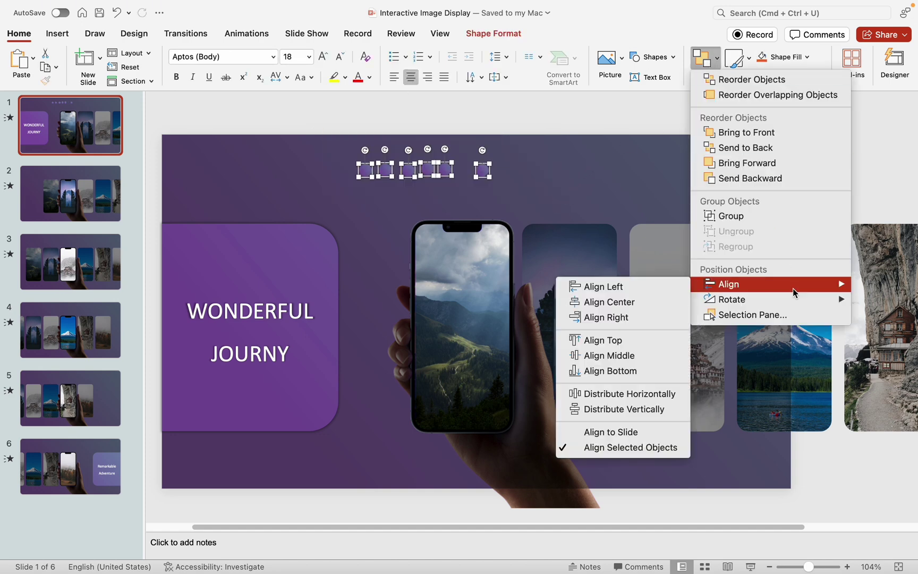
{"action": "left_click", "coordinate": [622, 394]}
{"action": "left_click", "coordinate": [705, 60]}
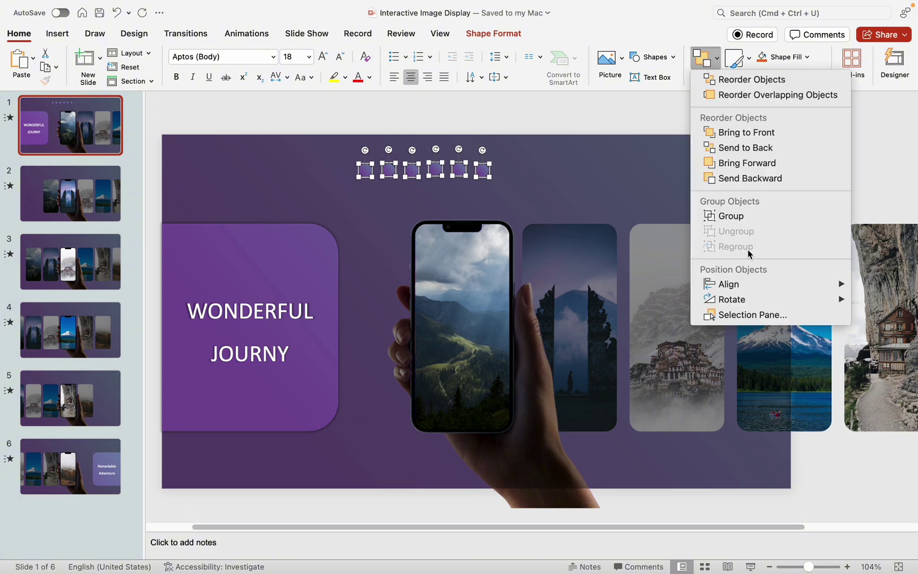
{"action": "mouse_move", "coordinate": [723, 281]}
{"action": "left_click", "coordinate": [644, 357]}
{"action": "left_click", "coordinate": [595, 122]}
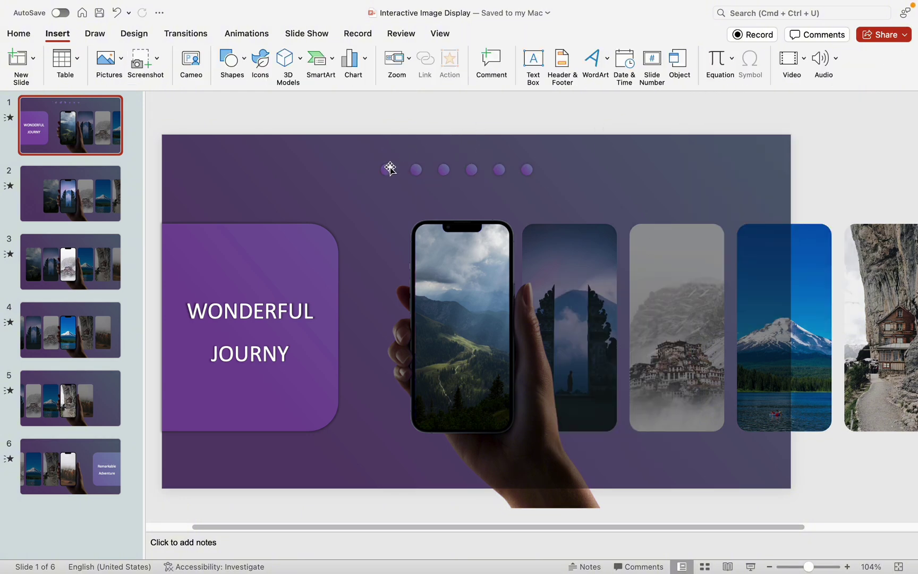
Hyperlink the navigation dots to Slide 1, Slide 2 and Slide 3 in this document
{"action": "left_click", "coordinate": [386, 169]}
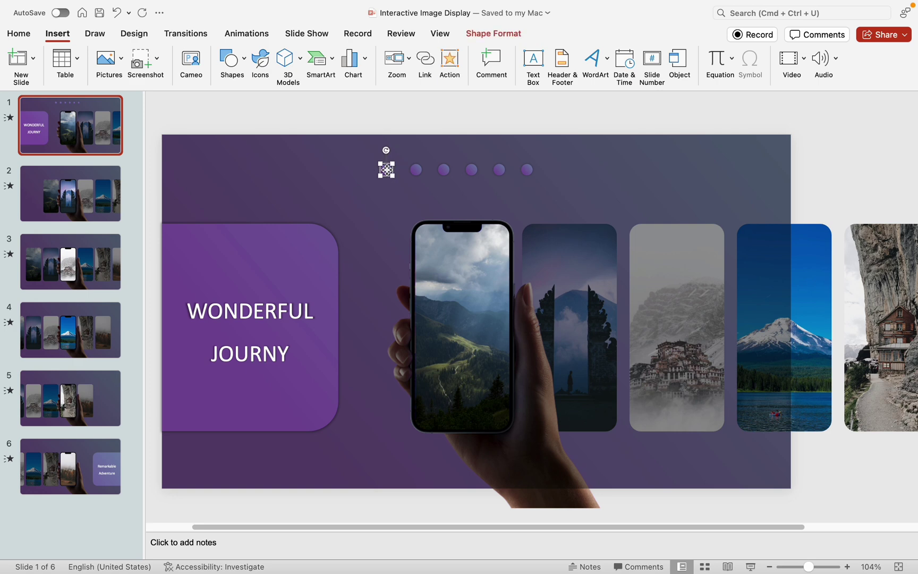
{"action": "left_click", "coordinate": [422, 60]}
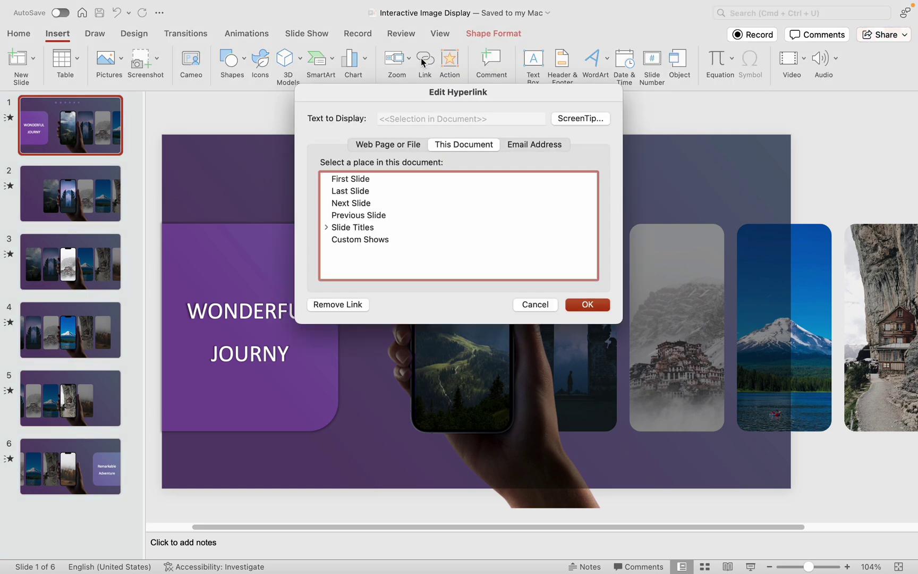
{"action": "left_click", "coordinate": [328, 228]}
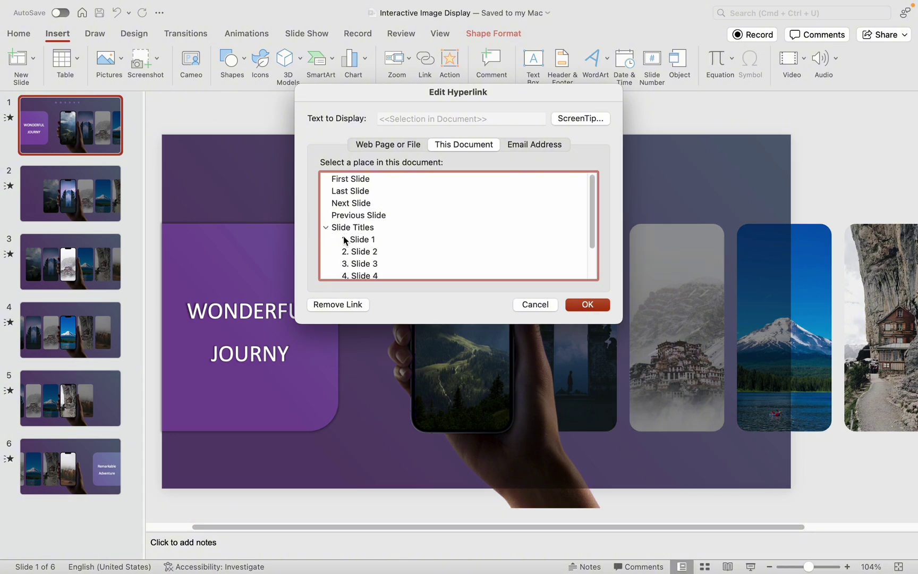
{"action": "left_click", "coordinate": [350, 240]}
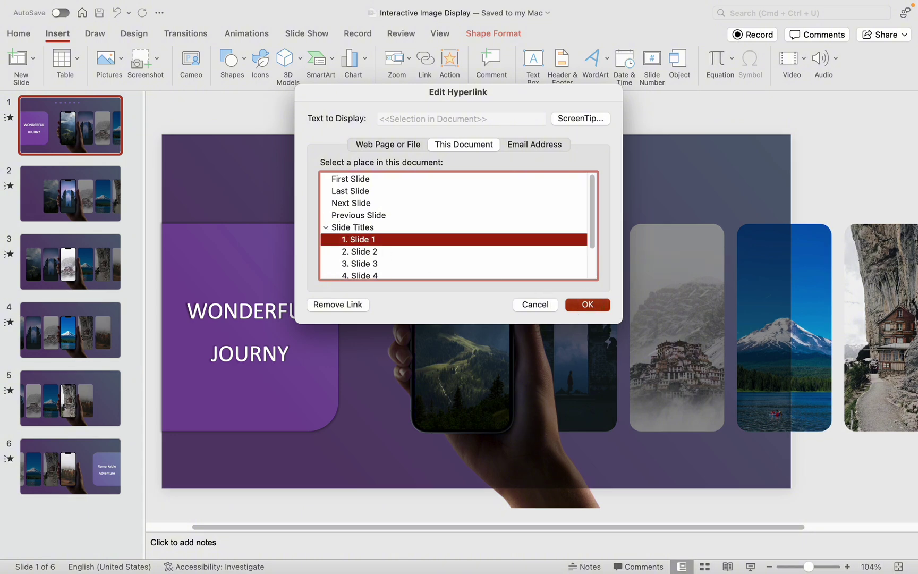
{"action": "left_click", "coordinate": [587, 304]}
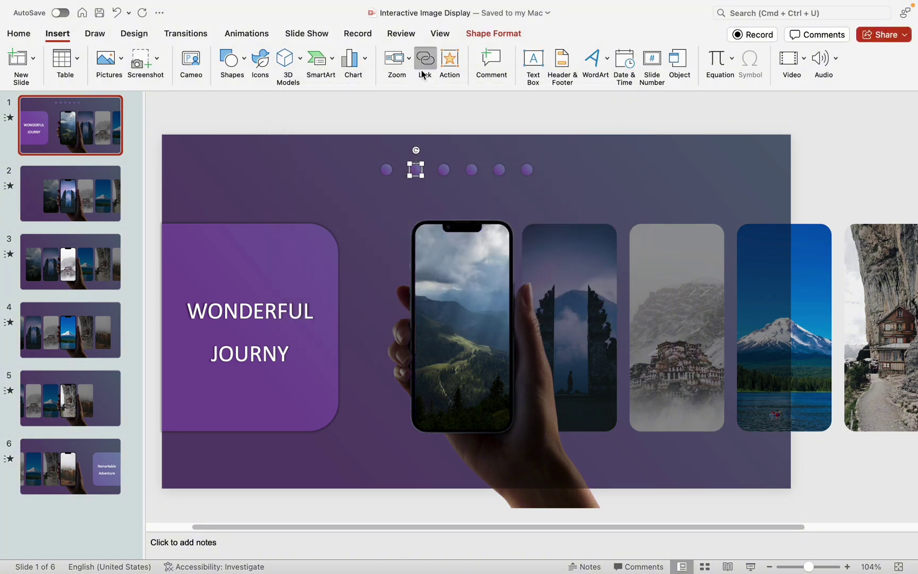
{"action": "left_click", "coordinate": [424, 57]}
{"action": "double_click", "coordinate": [341, 229]}
{"action": "left_click", "coordinate": [360, 251]}
{"action": "left_click", "coordinate": [588, 304]}
{"action": "left_click", "coordinate": [424, 57]}
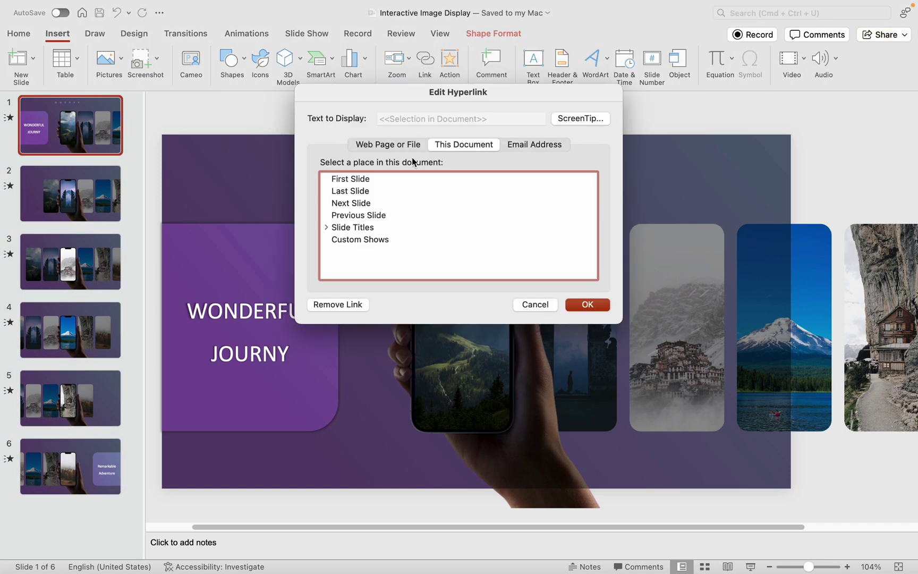
{"action": "left_click", "coordinate": [327, 227]}
{"action": "left_click", "coordinate": [360, 264]}
{"action": "left_click", "coordinate": [587, 304]}
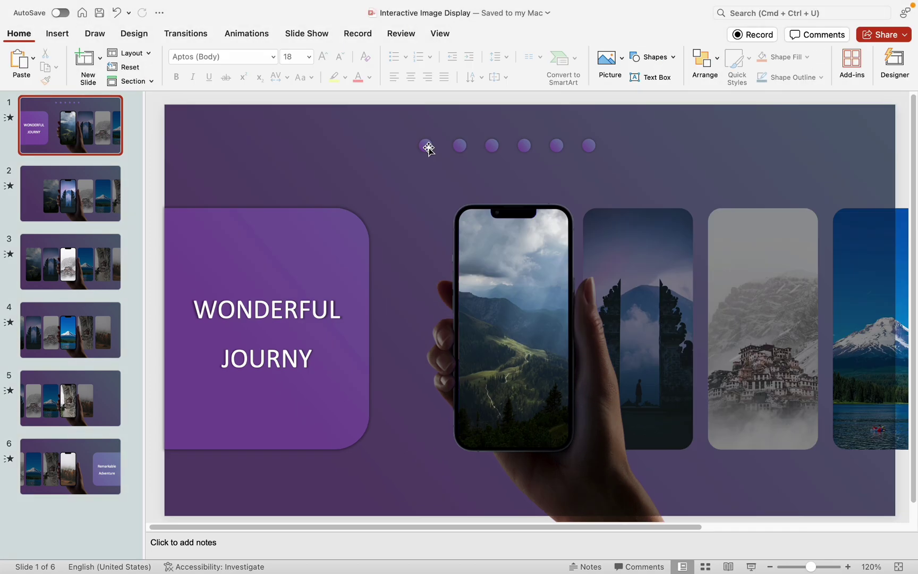
Check the six navigation dots named !!A through !!F in the Selection Pane
{"action": "left_click", "coordinate": [427, 147]}
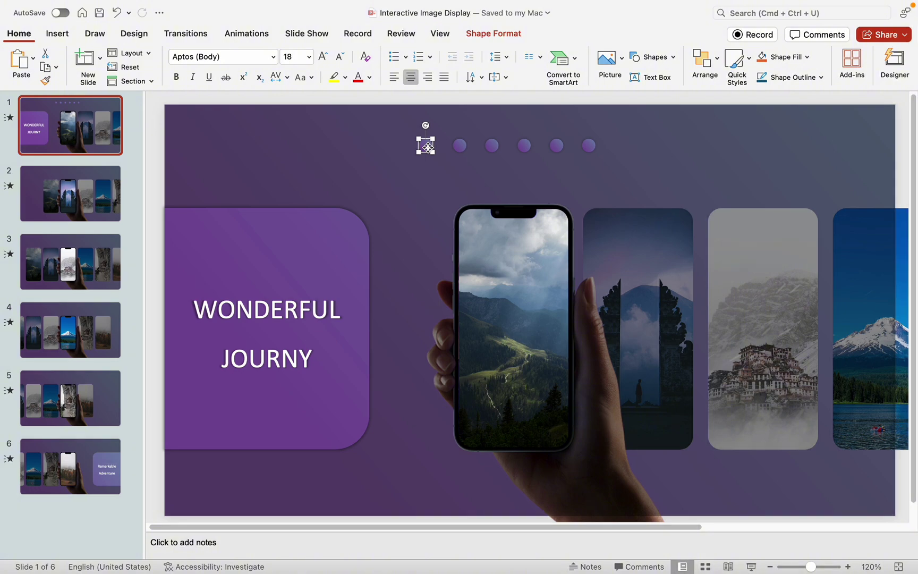
{"action": "left_click", "coordinate": [513, 34]}
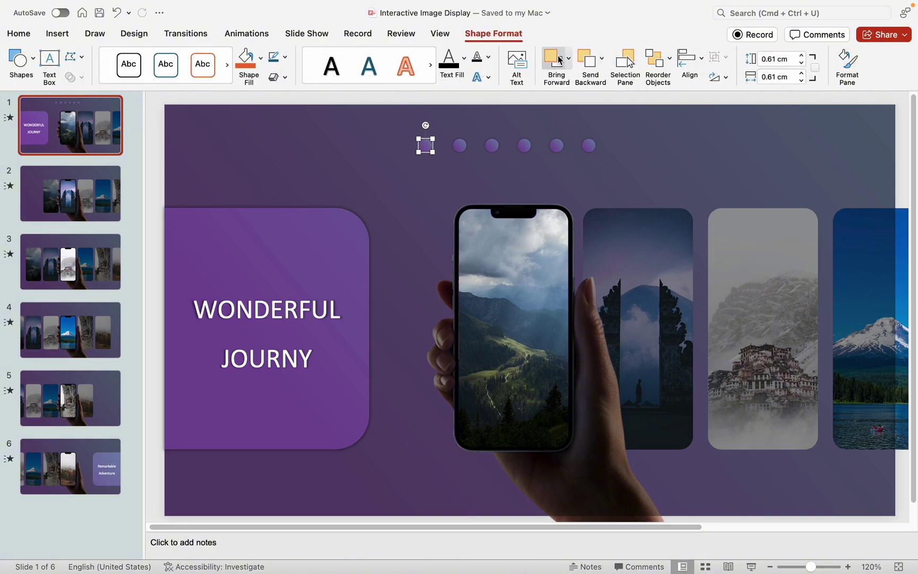
{"action": "left_click", "coordinate": [619, 75]}
{"action": "left_click", "coordinate": [758, 227]}
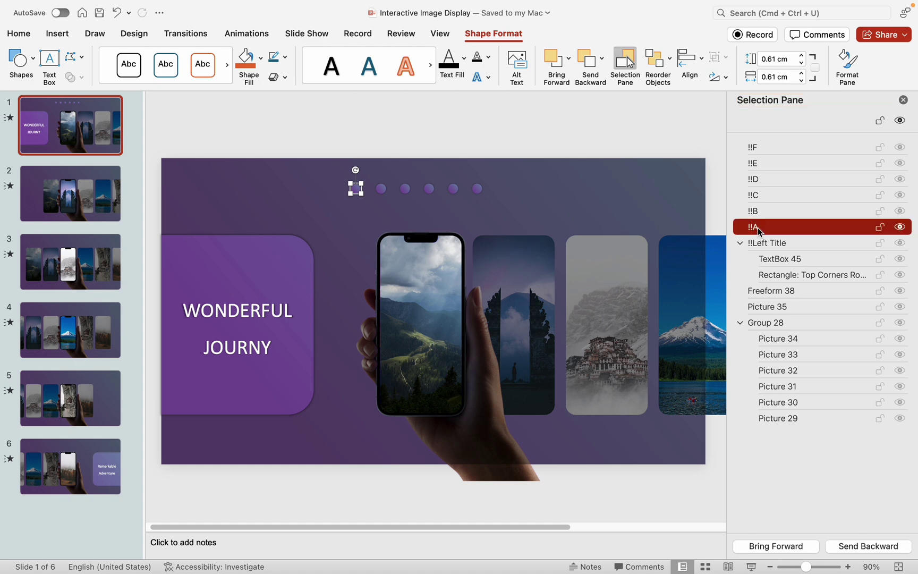
{"action": "left_click", "coordinate": [765, 214]}
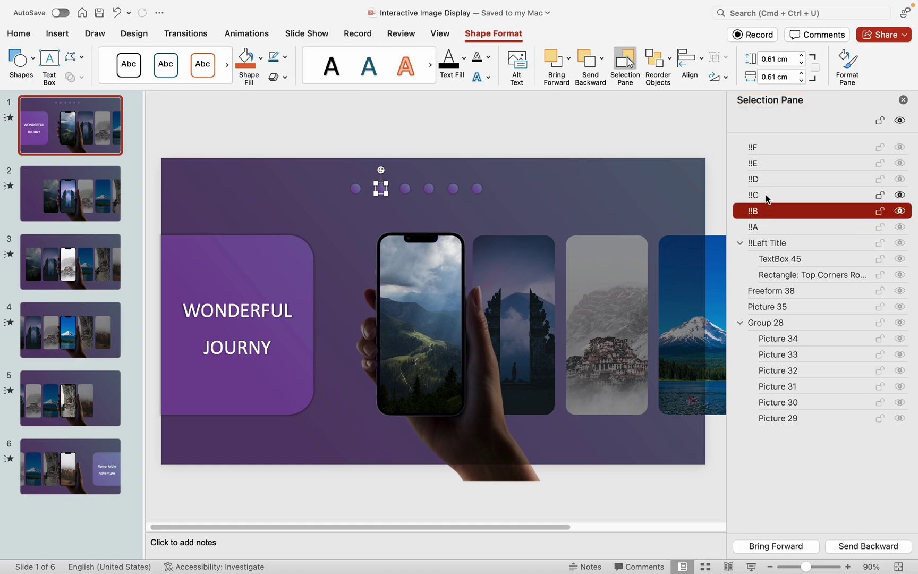
{"action": "left_click", "coordinate": [766, 195]}
{"action": "left_click", "coordinate": [766, 182]}
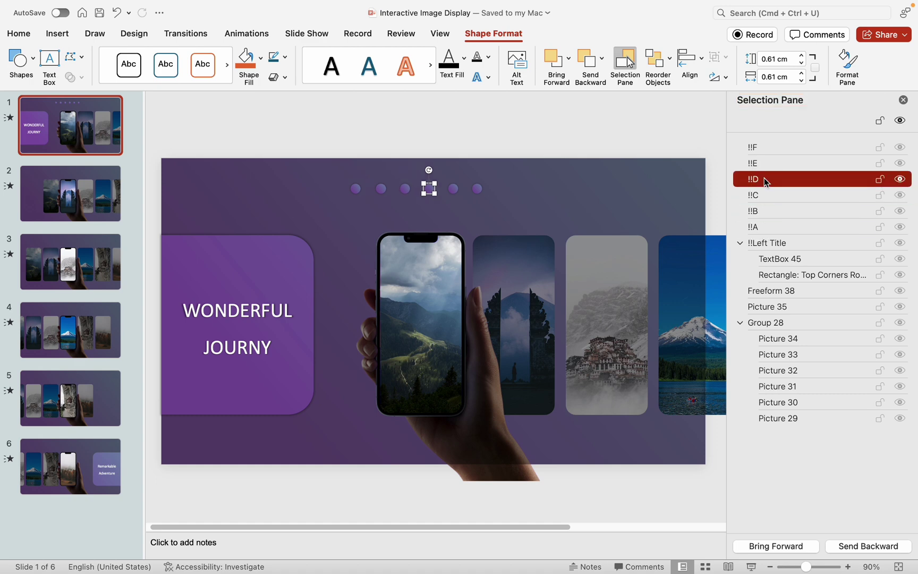
{"action": "left_click", "coordinate": [766, 164]}
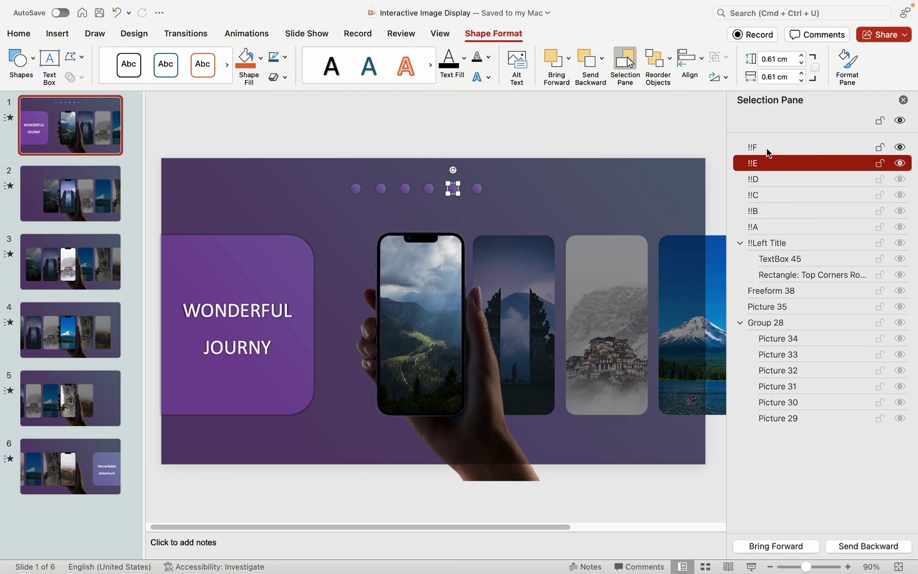
{"action": "left_click", "coordinate": [767, 149]}
Select all six dots and paste copies onto slides 2, 3, 4, 5 and 6
{"action": "left_click", "coordinate": [517, 136]}
{"action": "left_click_drag", "start_coordinate": [339, 164], "coordinate": [518, 234]}
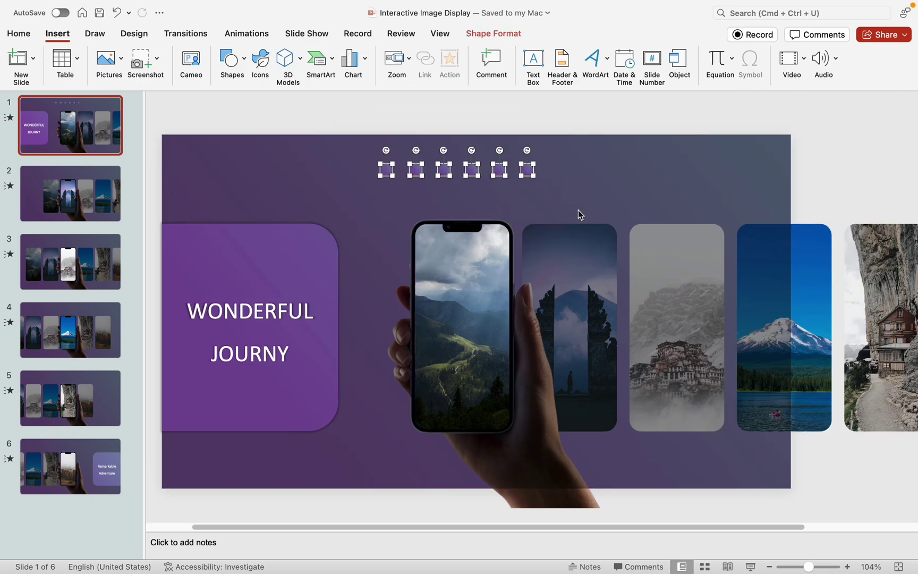
{"action": "left_click", "coordinate": [79, 187]}
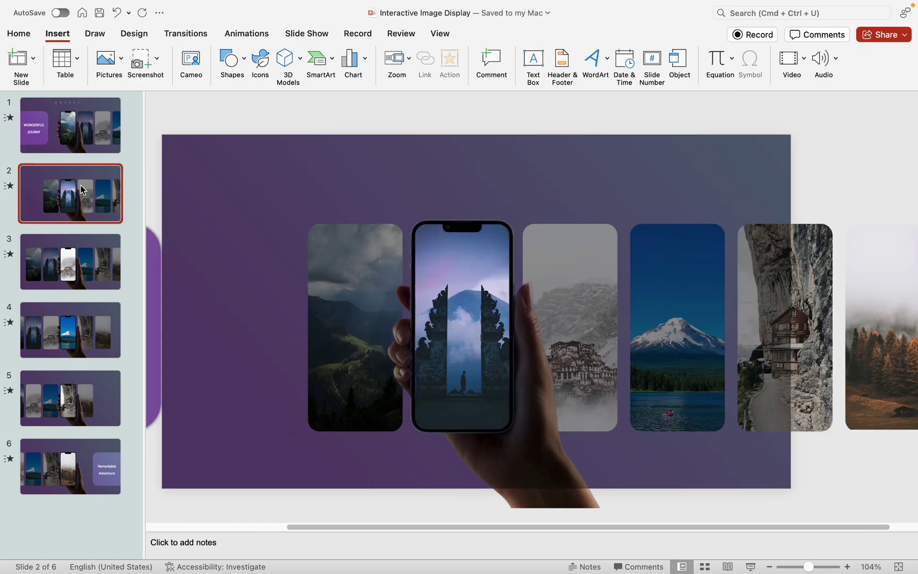
{"action": "key", "text": "cmd+v"}
{"action": "left_click", "coordinate": [91, 257]}
{"action": "key", "text": "cmd+v"}
{"action": "left_click", "coordinate": [101, 312]}
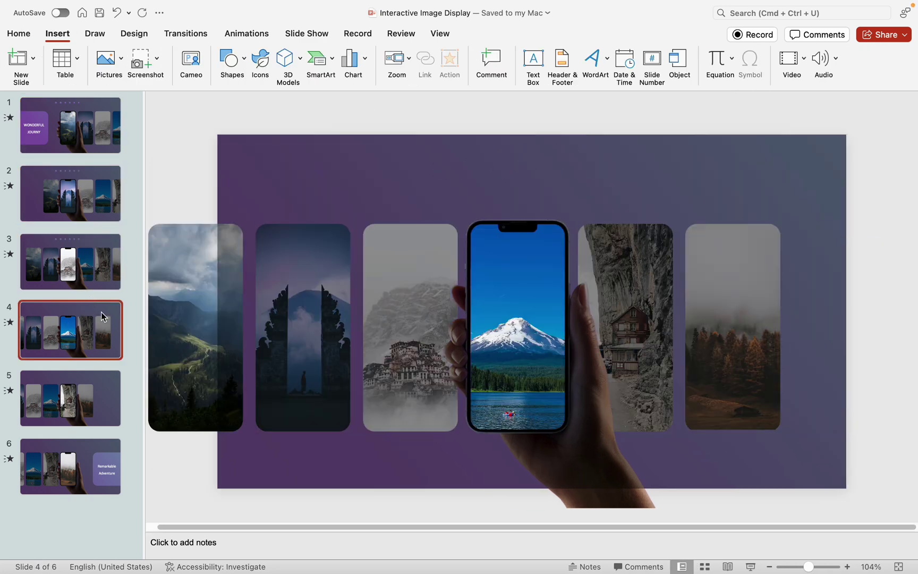
{"action": "key", "text": "cmd+v"}
{"action": "left_click", "coordinate": [70, 397]}
{"action": "key", "text": "cmd+v"}
{"action": "left_click", "coordinate": [81, 447]}
{"action": "key", "text": "cmd+v"}
{"action": "left_click", "coordinate": [211, 187]}
{"action": "left_click", "coordinate": [66, 128]}
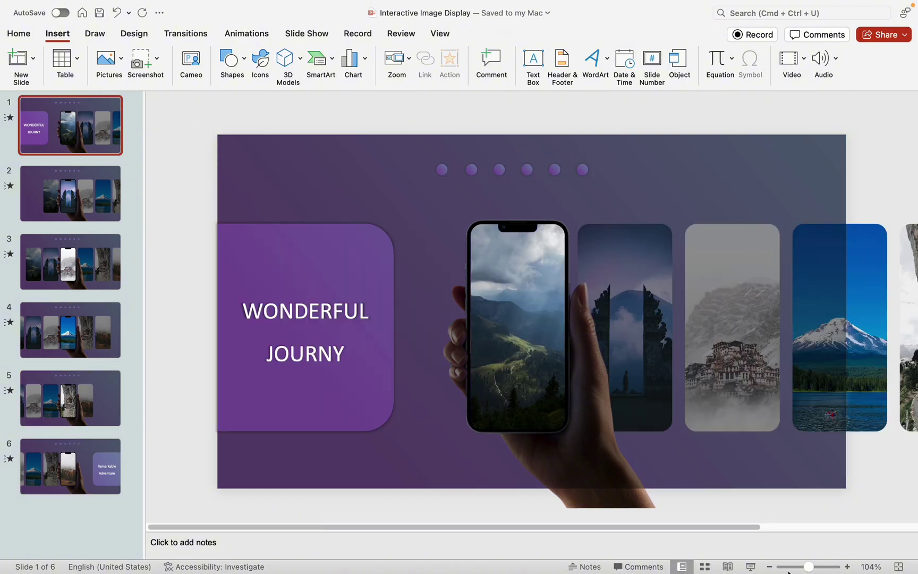
{"action": "left_click", "coordinate": [751, 567]}
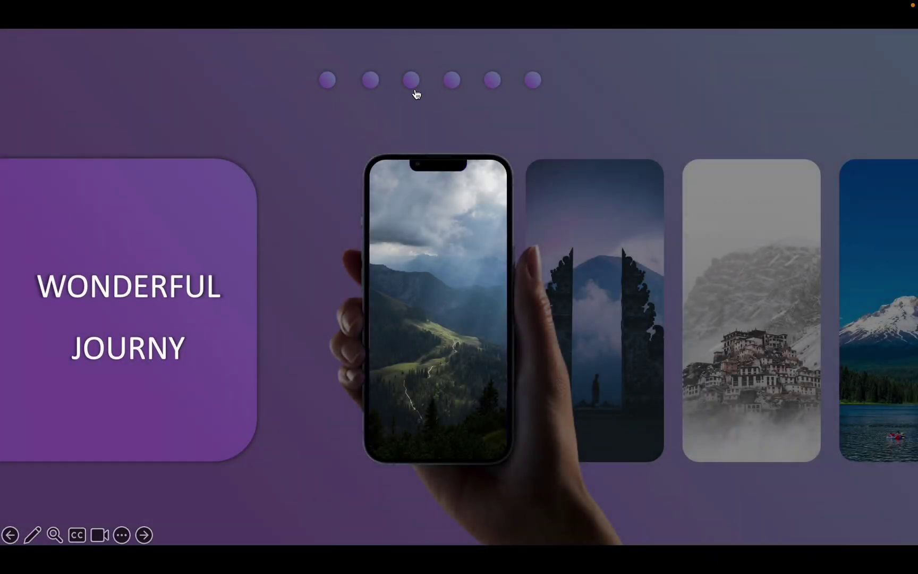
{"action": "left_click", "coordinate": [414, 88]}
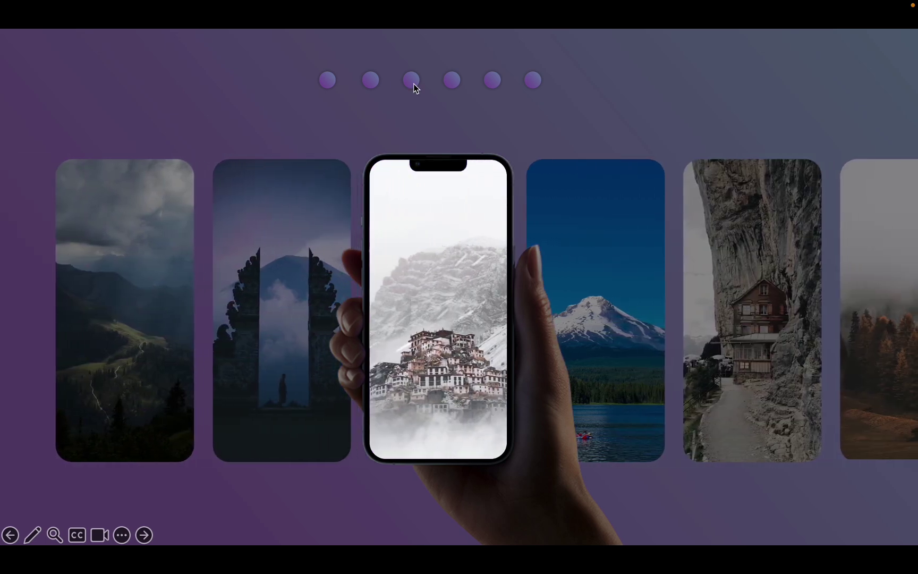
{"action": "left_click", "coordinate": [532, 83]}
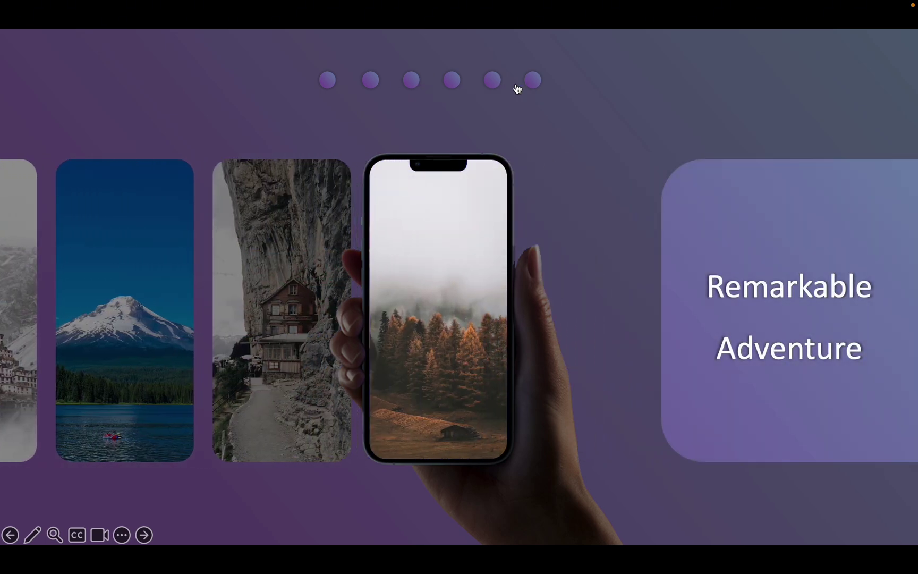
{"action": "left_click", "coordinate": [365, 78]}
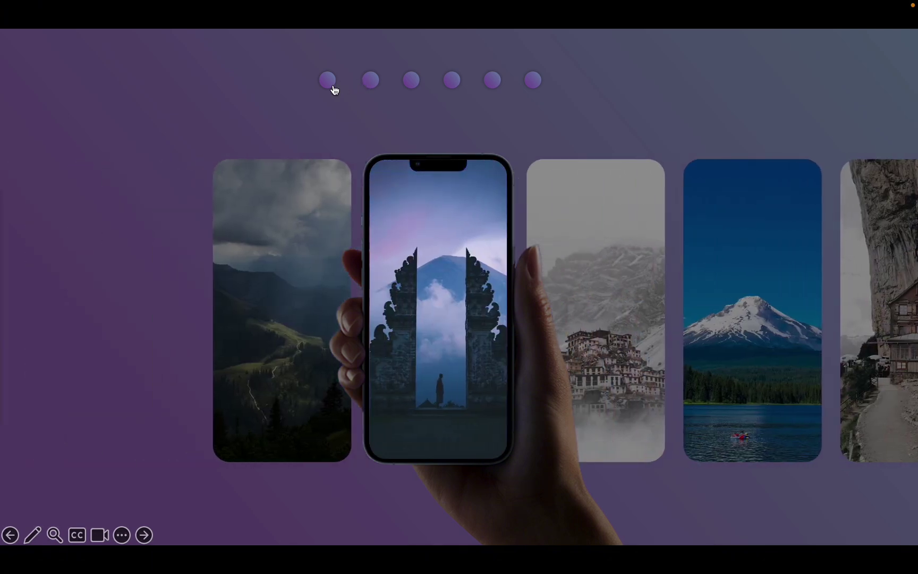
{"action": "left_click", "coordinate": [333, 85]}
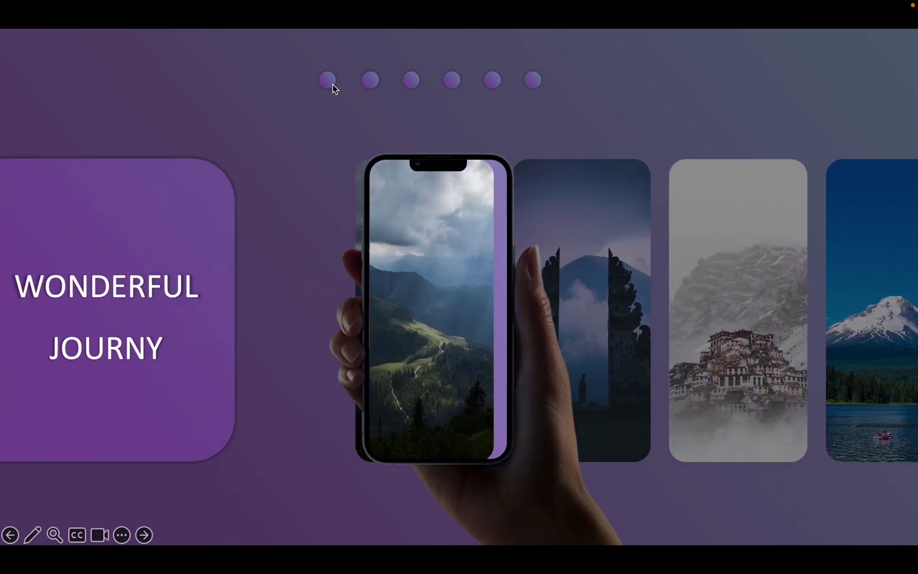
{"action": "left_click", "coordinate": [369, 80]}
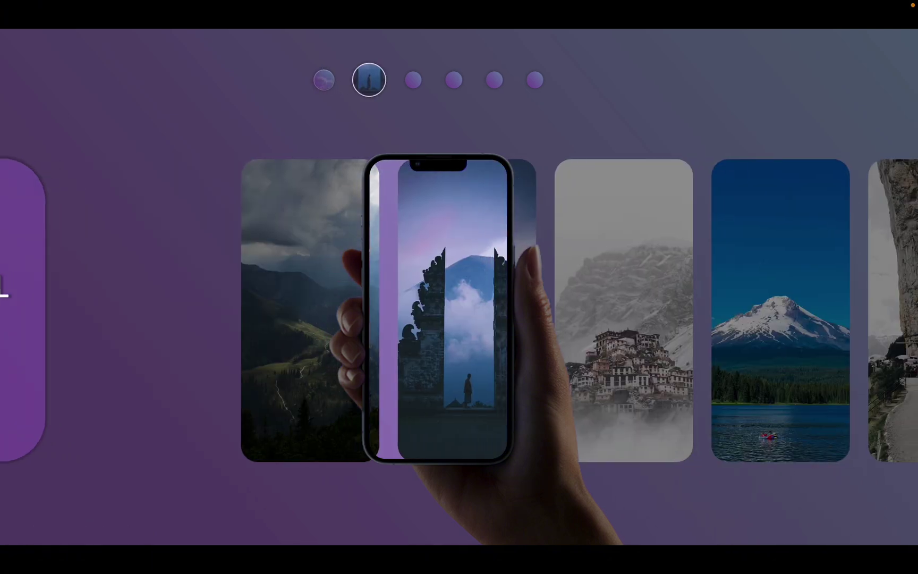
{"action": "key", "text": "Right"}
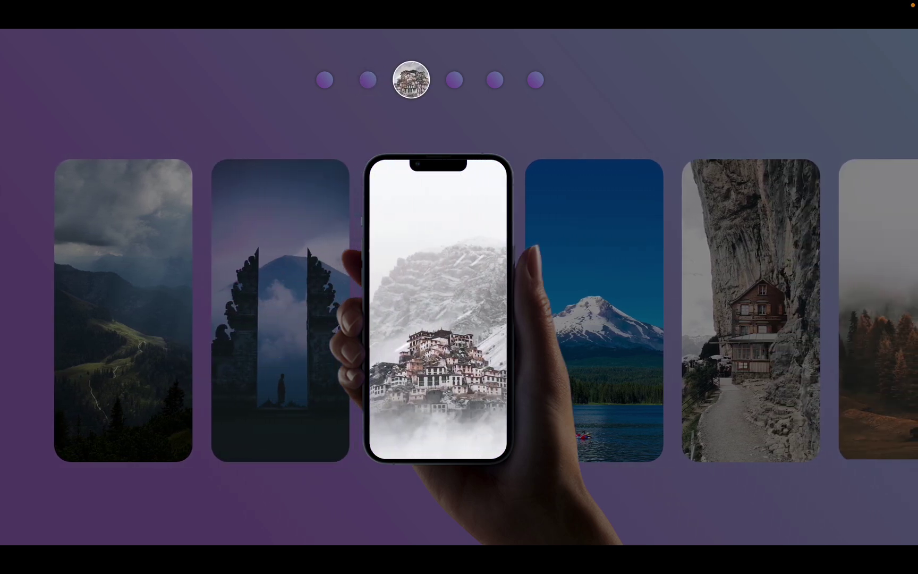
{"action": "key", "text": "Right"}
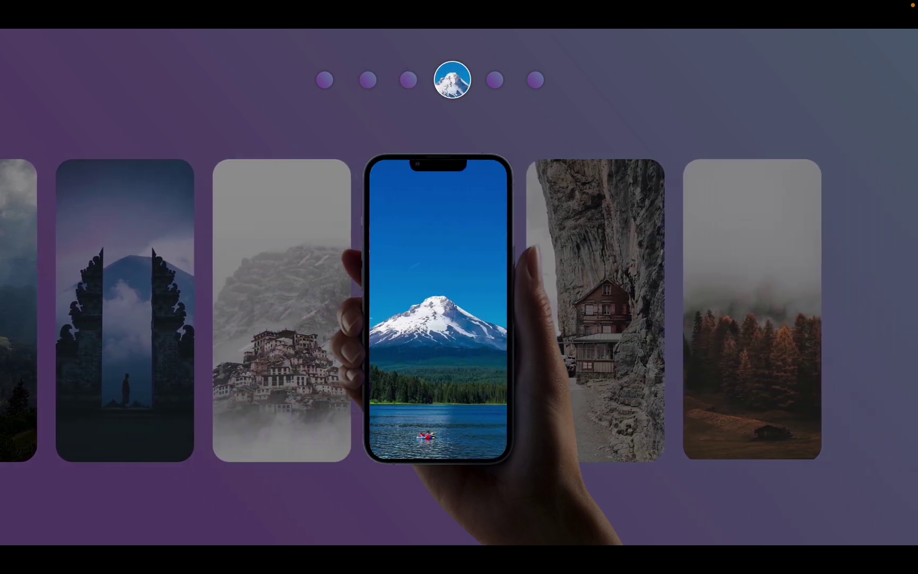
{"action": "key", "text": "Right"}
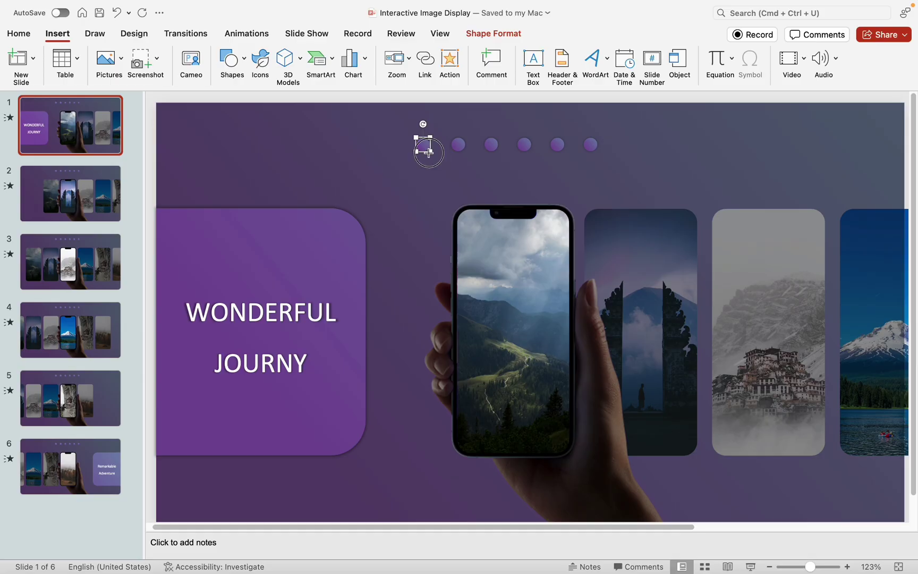
Enlarge the first navigation dot and give it a thin solid white outline
{"action": "mouse_move", "coordinate": [428, 153]}
{"action": "left_mouse_down"}
{"action": "mouse_move", "coordinate": [445, 160]}
{"action": "mouse_move", "coordinate": [419, 141]}
{"action": "mouse_move", "coordinate": [416, 150]}
{"action": "left_mouse_up"}
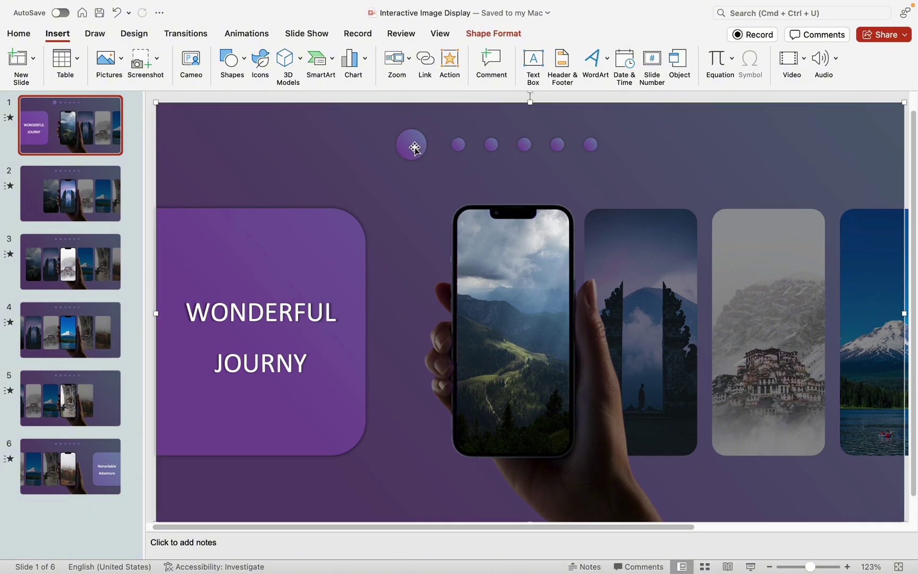
{"action": "right_click", "coordinate": [414, 148]}
{"action": "left_click", "coordinate": [435, 445]}
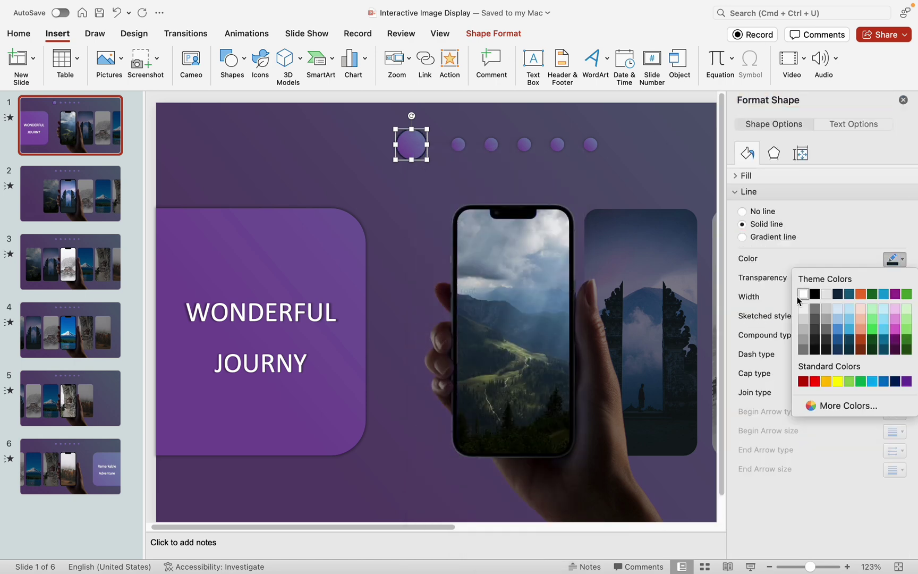
{"action": "left_click", "coordinate": [803, 292]}
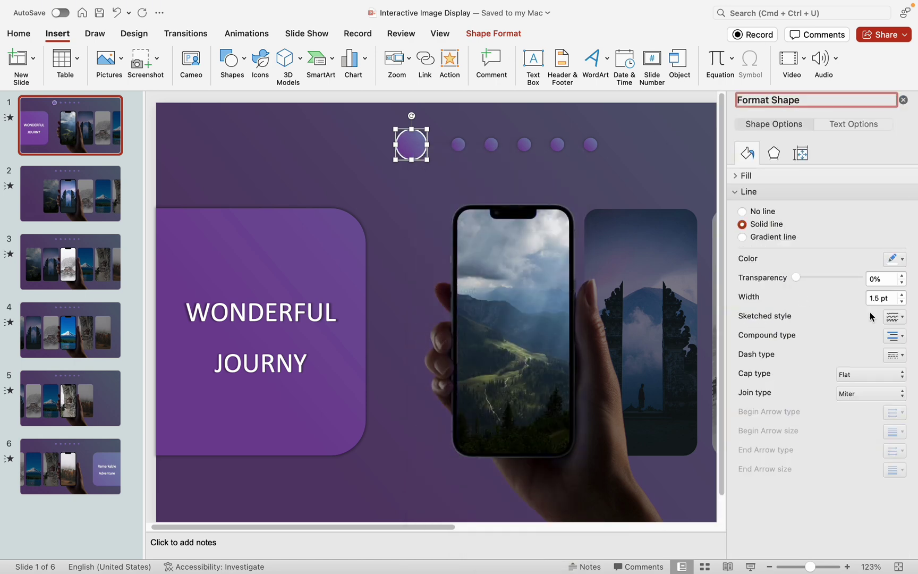
{"action": "left_click", "coordinate": [901, 303]}
{"action": "left_click", "coordinate": [902, 302]}
{"action": "left_click", "coordinate": [501, 165]}
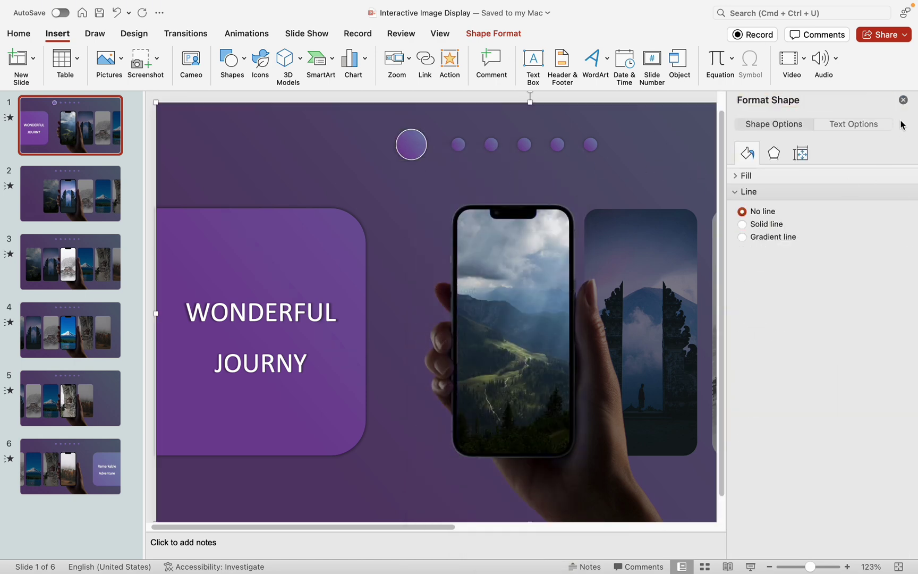
{"action": "left_click", "coordinate": [903, 99]}
Capture the valley photo from the phone and use it as the circle's picture fill
{"action": "key", "text": "super+shift+4"}
{"action": "left_click_drag", "start_coordinate": [485, 323], "coordinate": [550, 382]}
{"action": "left_click", "coordinate": [422, 153]}
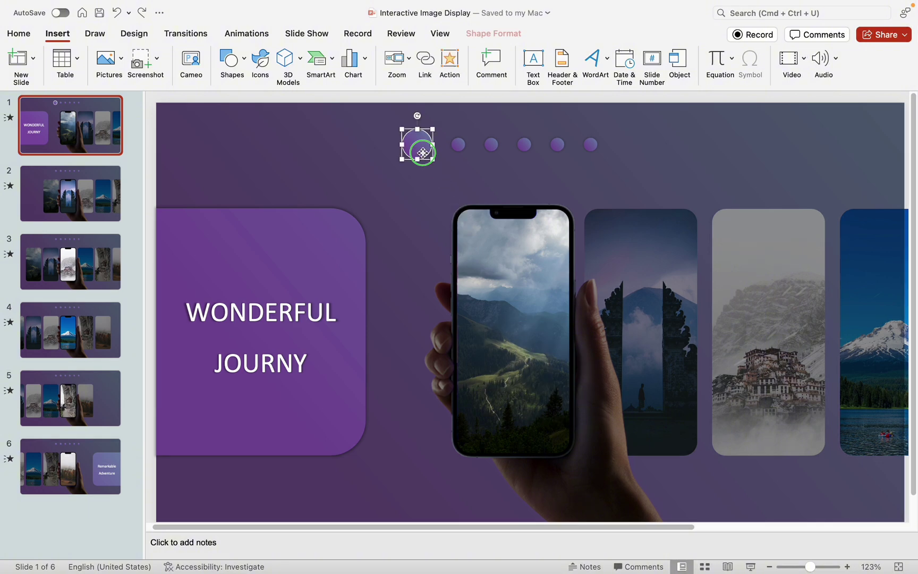
{"action": "right_click", "coordinate": [425, 159]}
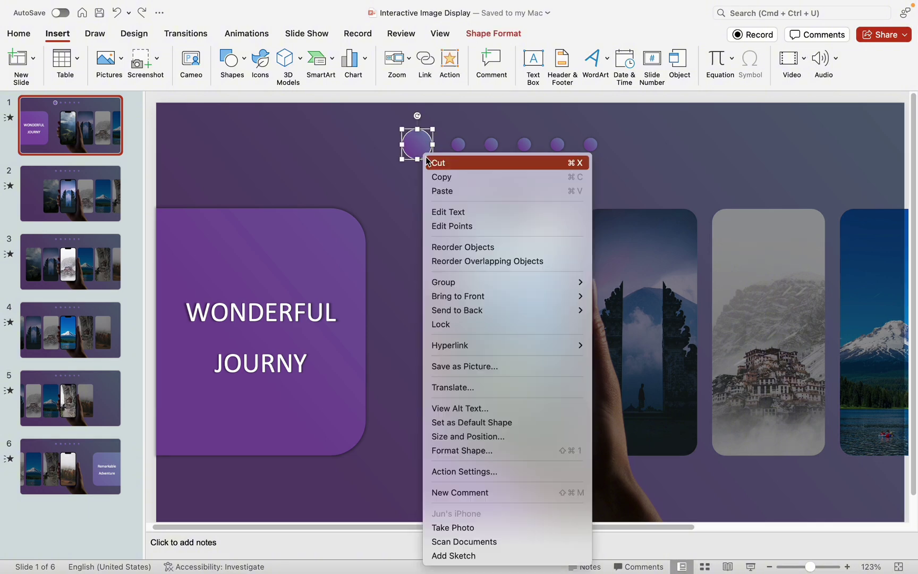
{"action": "left_click", "coordinate": [463, 451]}
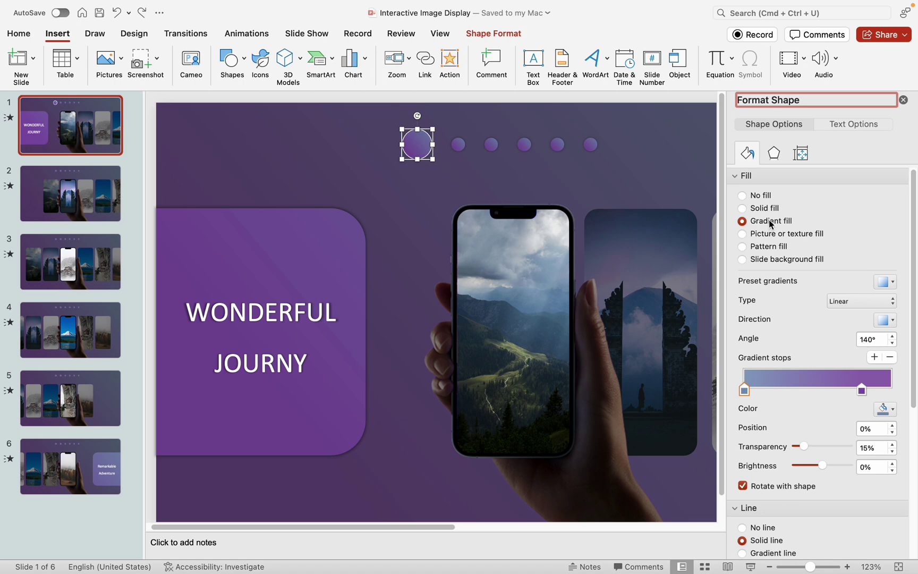
{"action": "left_click", "coordinate": [765, 233]}
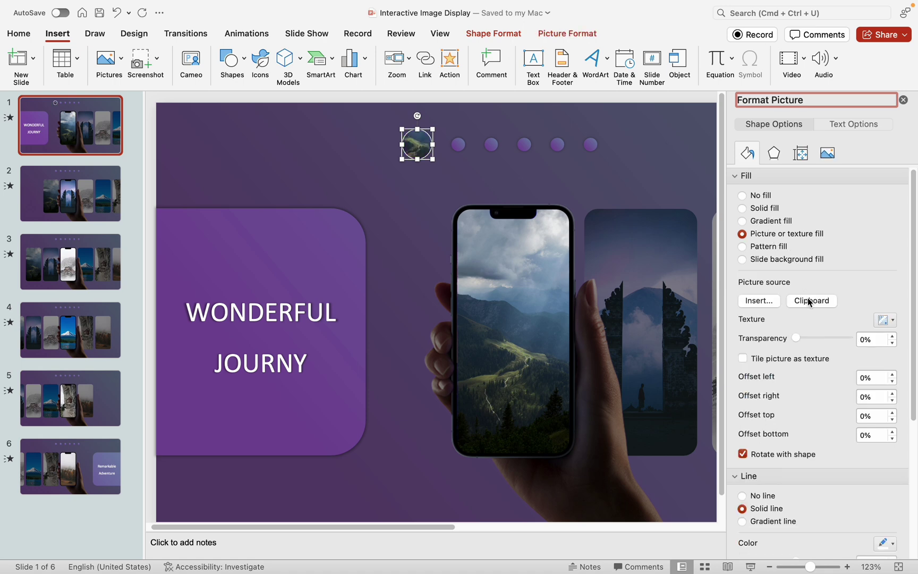
{"action": "left_click", "coordinate": [809, 302]}
{"action": "left_click", "coordinate": [903, 100]}
{"action": "left_click", "coordinate": [704, 169]}
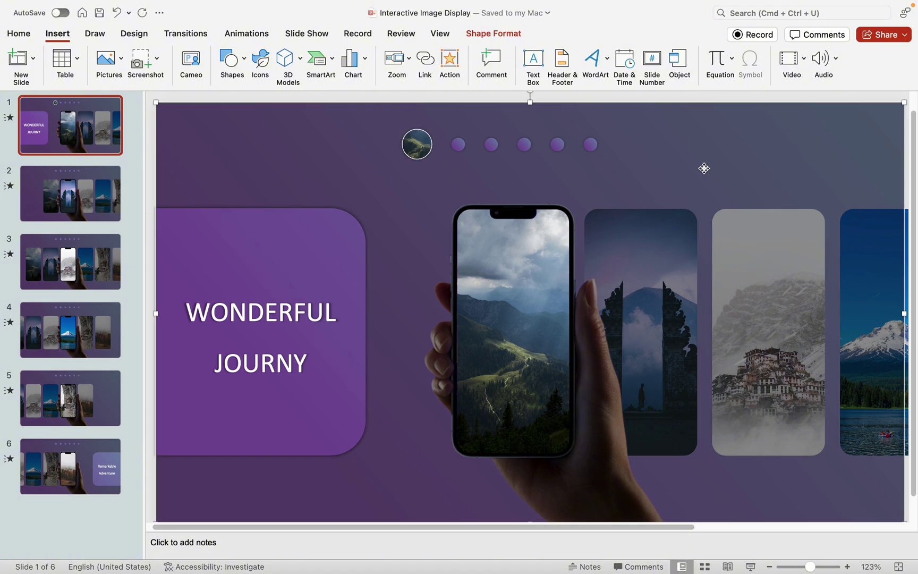
{"action": "left_click", "coordinate": [431, 152]}
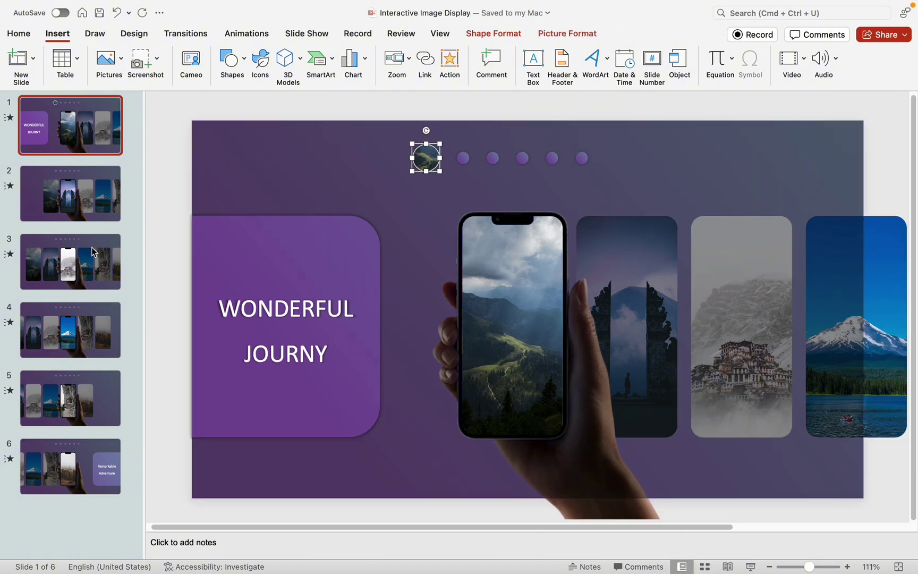
Paste the photo circle onto slide 2 in place of the second dot and realign the others
{"action": "left_click", "coordinate": [97, 213]}
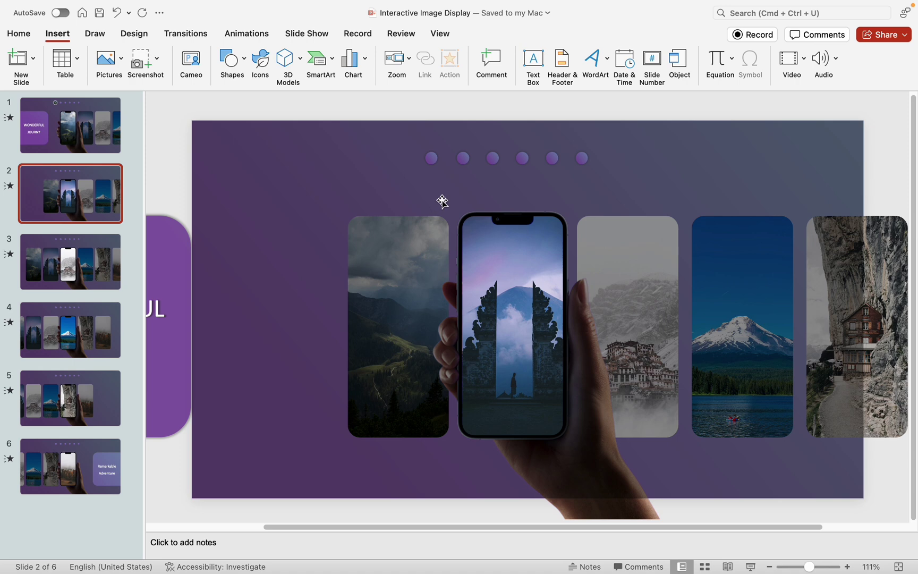
{"action": "key", "text": "super+v"}
{"action": "left_click", "coordinate": [463, 158]}
{"action": "key", "text": "Delete"}
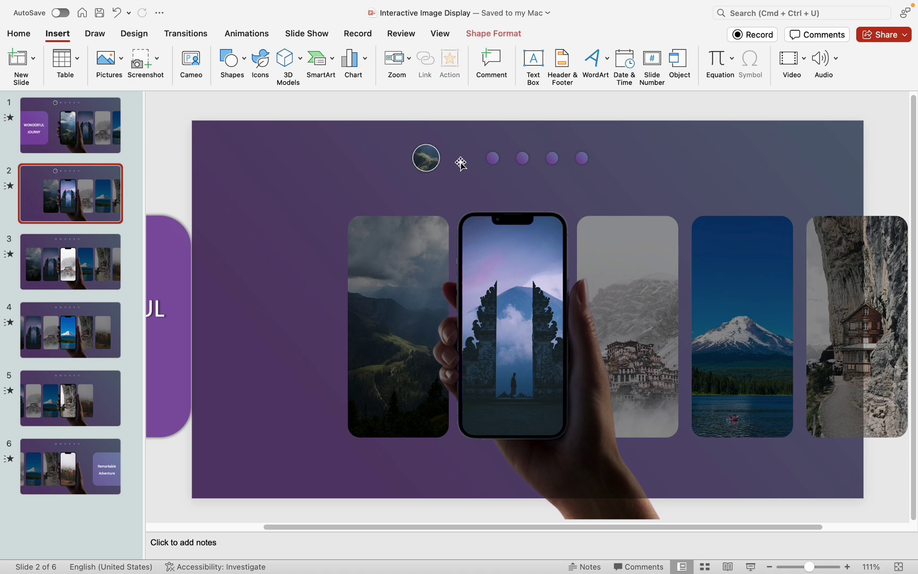
{"action": "left_click_drag", "start_coordinate": [432, 165], "coordinate": [465, 162]}
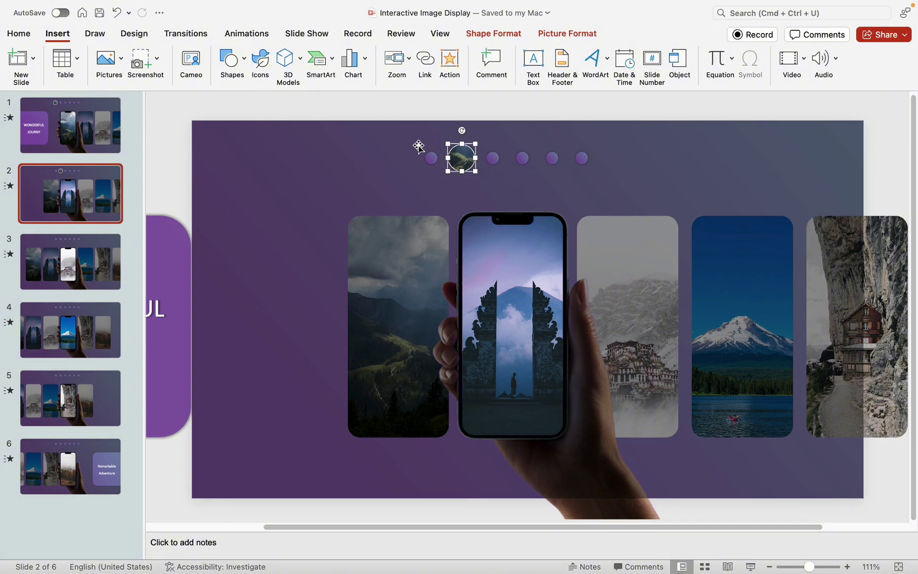
{"action": "left_click", "coordinate": [431, 157]}
{"action": "key", "text": "Left"}
{"action": "key", "text": "Left"}
{"action": "left_click_drag", "start_coordinate": [478, 118], "coordinate": [612, 191]}
{"action": "key", "text": "Right"}
{"action": "key", "text": "Right"}
{"action": "left_click", "coordinate": [561, 118]}
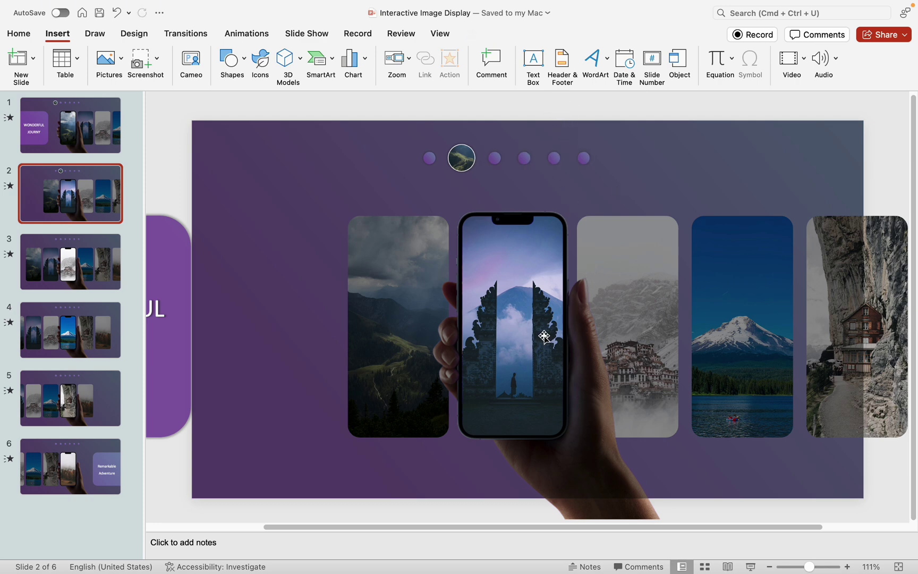
Capture a square of the temple gate photo and fill the circle with it
{"action": "key", "text": "super+shift+4"}
{"action": "left_click_drag", "start_coordinate": [487, 356], "coordinate": [542, 408]}
{"action": "left_click", "coordinate": [460, 166]}
{"action": "right_click", "coordinate": [461, 168]}
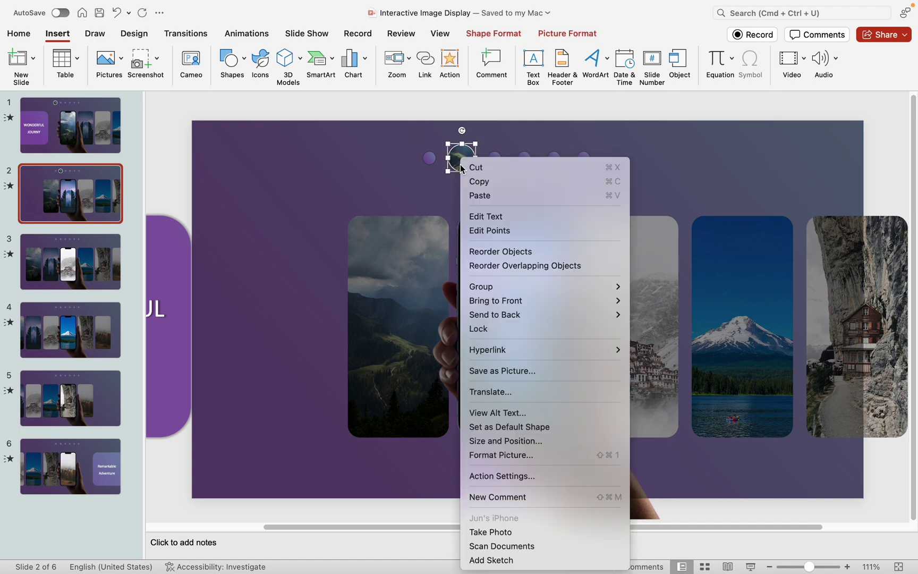
{"action": "left_click", "coordinate": [539, 458]}
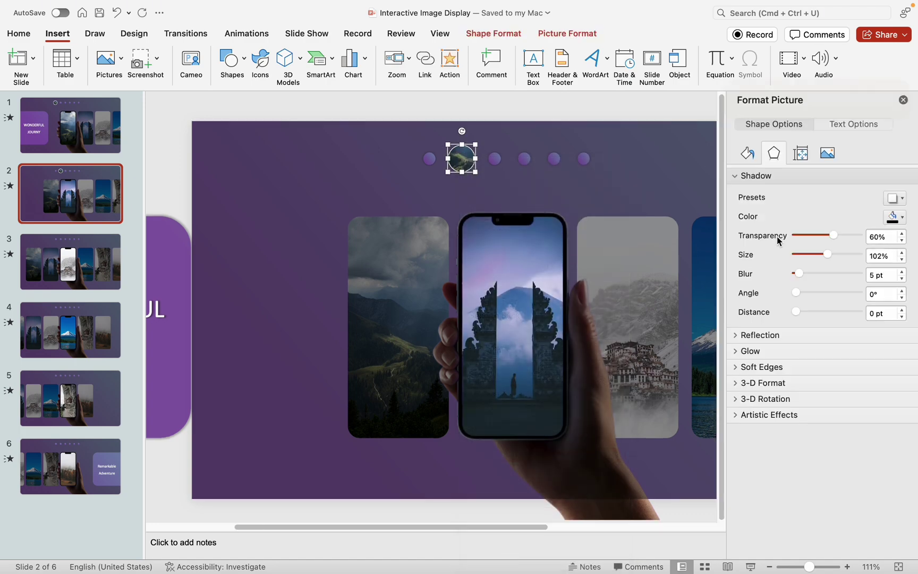
{"action": "left_click", "coordinate": [748, 154]}
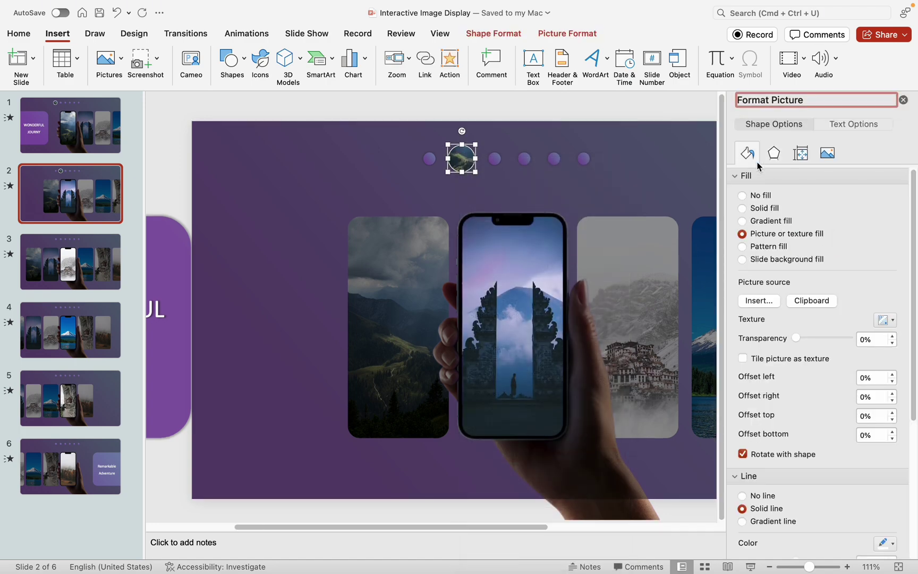
{"action": "left_click", "coordinate": [821, 302]}
{"action": "left_click", "coordinate": [612, 114]}
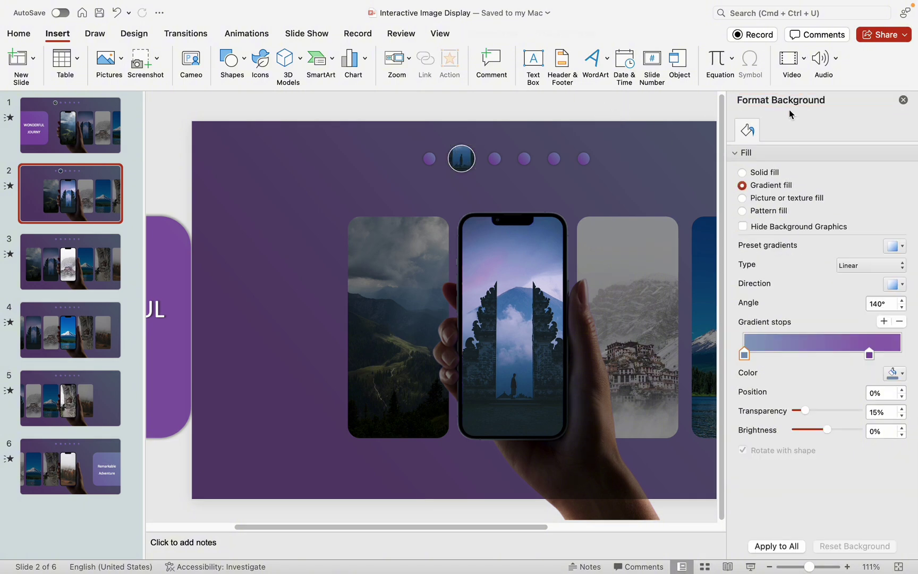
{"action": "left_click", "coordinate": [903, 101]}
Hyperlink the gate photo circle to Slide 2
{"action": "left_click", "coordinate": [462, 161]}
{"action": "left_click", "coordinate": [426, 63]}
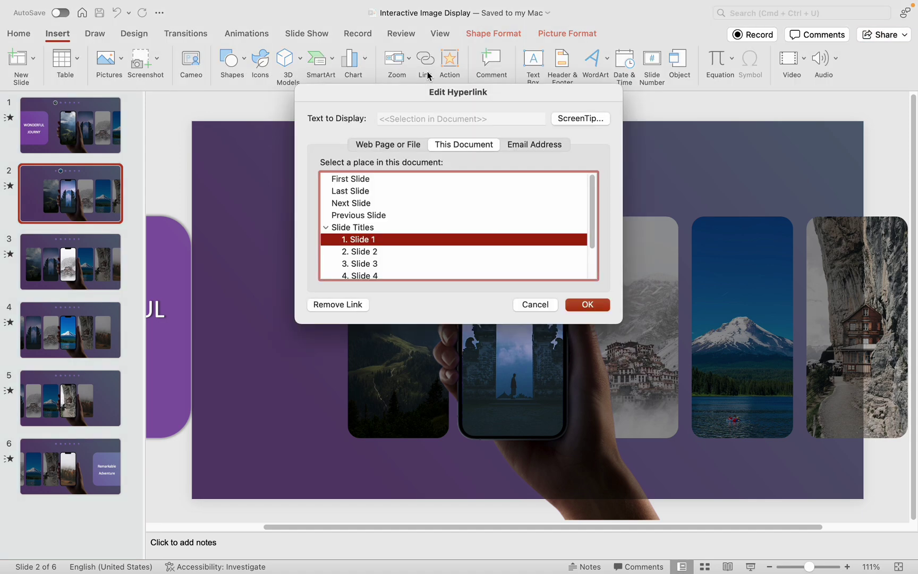
{"action": "left_click", "coordinate": [373, 252]}
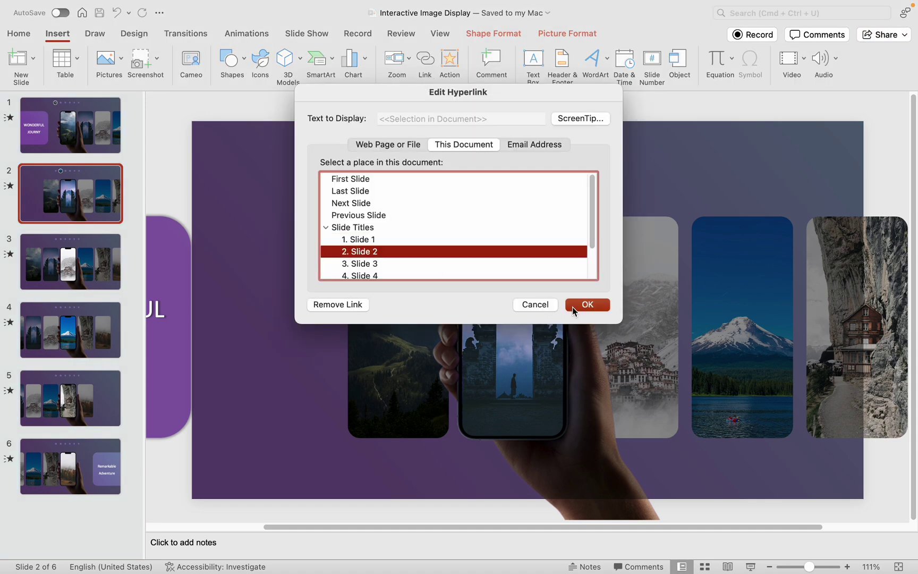
{"action": "left_click", "coordinate": [587, 304]}
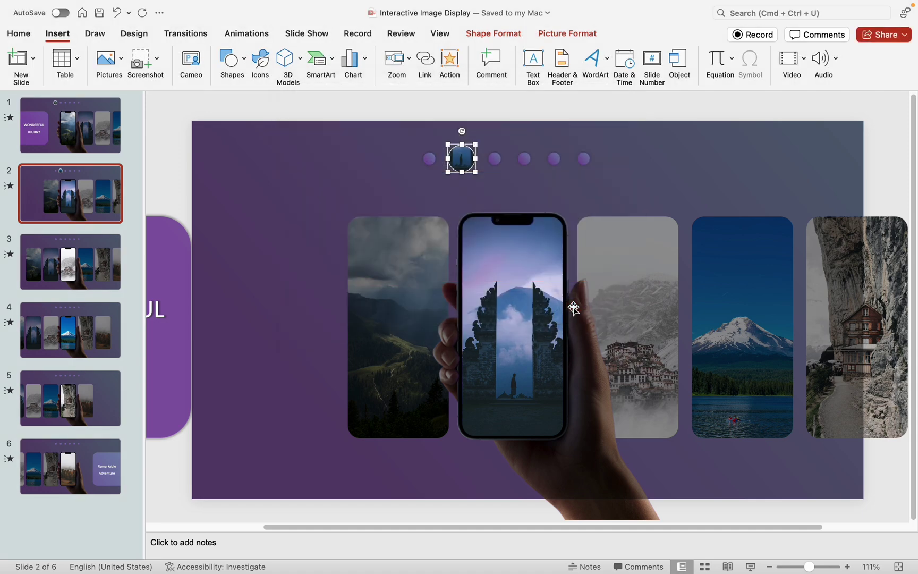
{"action": "left_click", "coordinate": [397, 110]}
{"action": "key", "text": "Page_Down"}
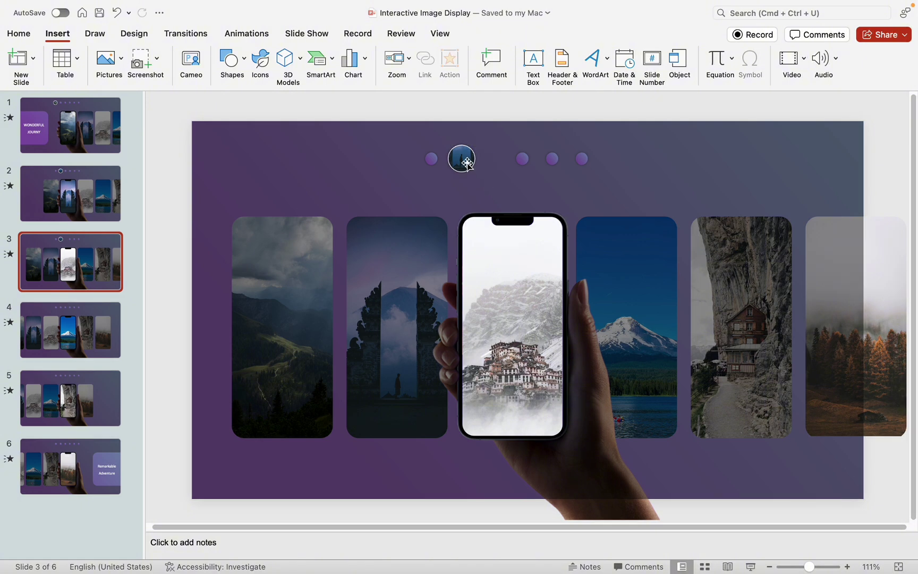
Move slide 3's photo circle into the third dot's position
{"action": "left_click_drag", "start_coordinate": [467, 162], "coordinate": [492, 157]}
{"action": "mouse_move", "coordinate": [419, 136]}
{"action": "left_mouse_down"}
{"action": "mouse_move", "coordinate": [435, 162]}
{"action": "mouse_move", "coordinate": [419, 137]}
{"action": "left_mouse_up"}
{"action": "left_click_drag", "start_coordinate": [394, 99], "coordinate": [469, 192]}
{"action": "left_click", "coordinate": [471, 194]}
{"action": "left_click_drag", "start_coordinate": [507, 110], "coordinate": [601, 189]}
{"action": "left_click", "coordinate": [584, 111]}
Fill the circle with a captured image of the snowy monastery photo
{"action": "key", "text": "super+shift+4"}
{"action": "key", "text": "Escape"}
{"action": "right_click", "coordinate": [493, 158]}
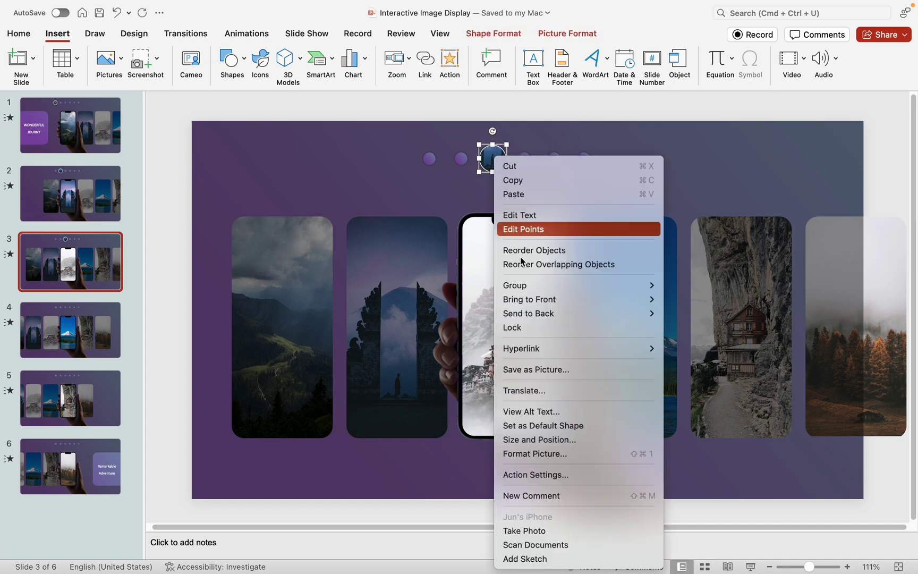
{"action": "left_click", "coordinate": [553, 454]}
{"action": "left_click", "coordinate": [748, 151]}
{"action": "left_click", "coordinate": [594, 114]}
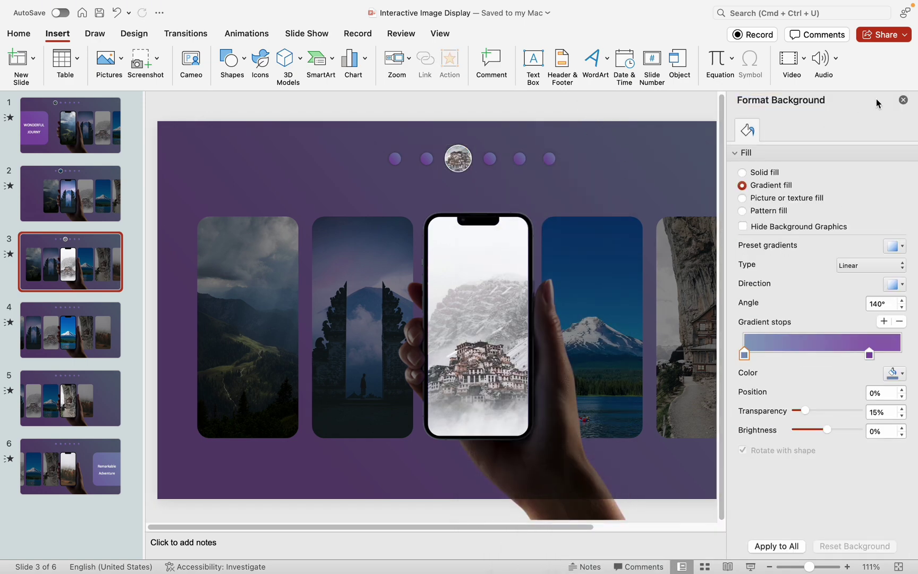
{"action": "left_click", "coordinate": [903, 100]}
Hyperlink the monastery photo circle to Slide 3
{"action": "left_click", "coordinate": [492, 156]}
{"action": "key", "text": "super+k"}
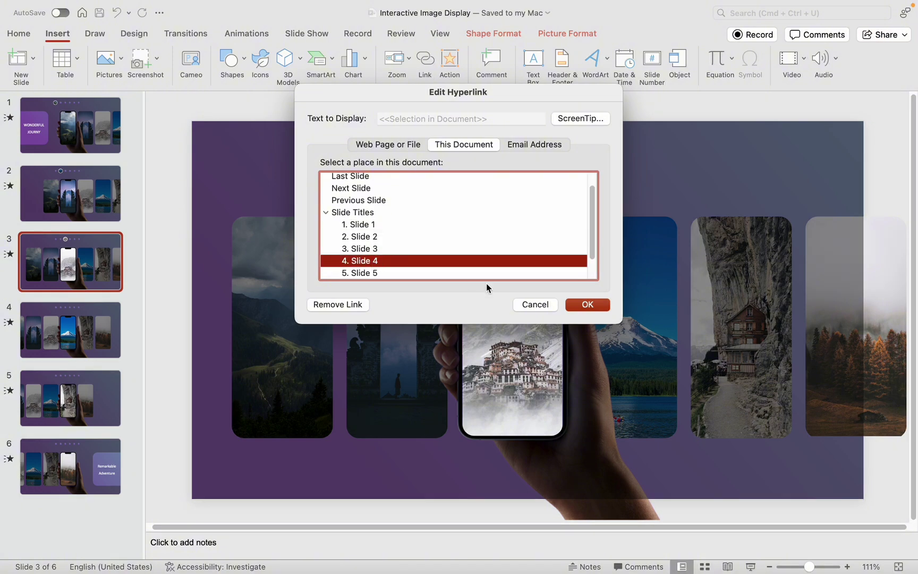
{"action": "key", "text": "Up"}
{"action": "key", "text": "Return"}
Rename slide 2's photo circle to !!B
{"action": "left_click", "coordinate": [578, 113]}
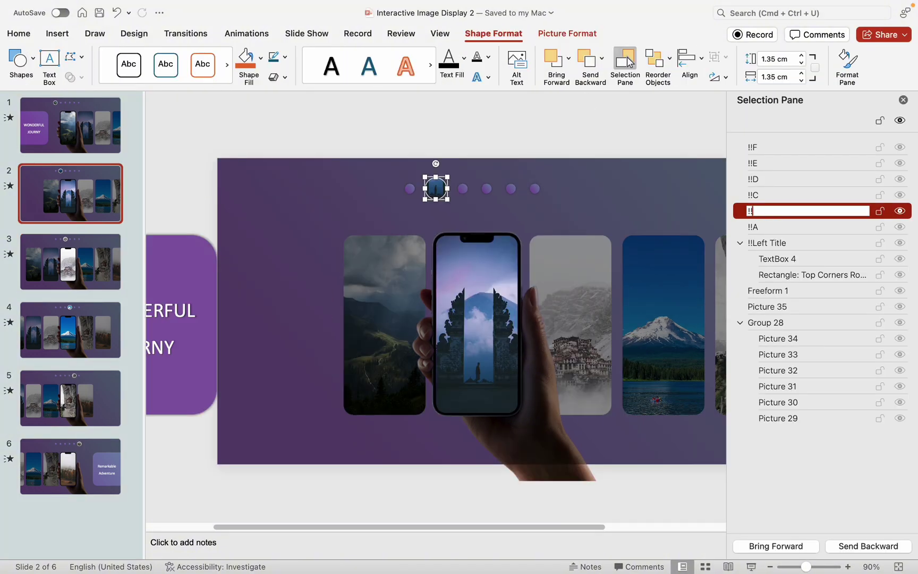
{"action": "type", "text": "B"}
{"action": "key", "text": "Return"}
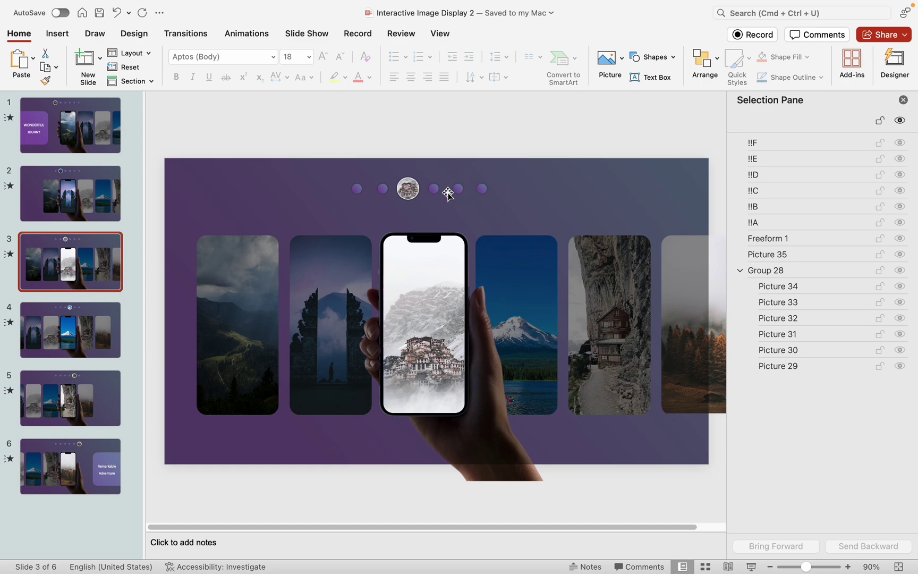
Check the photo circles !!C, !!D, !!E and !!F on slides 3–6, then return to slide 1
{"action": "left_click", "coordinate": [411, 191]}
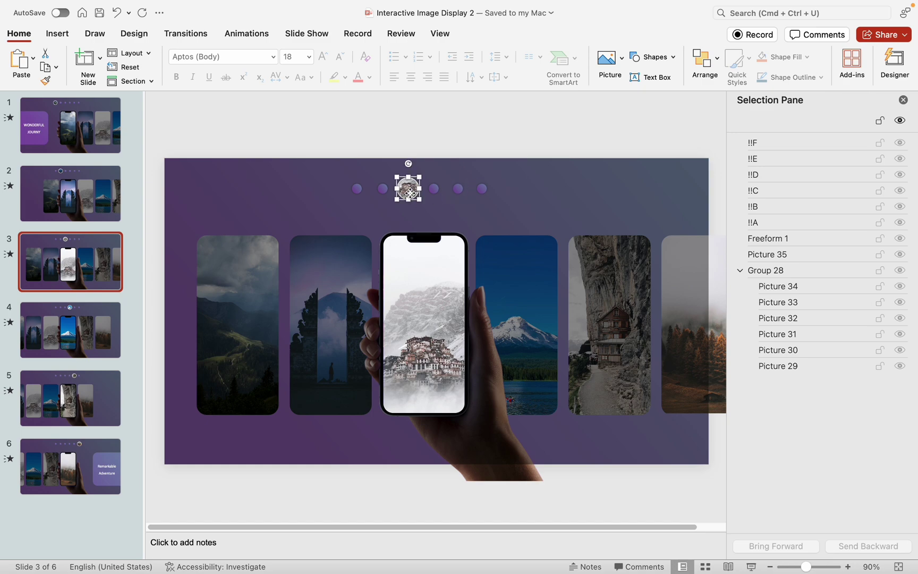
{"action": "left_click", "coordinate": [89, 322]}
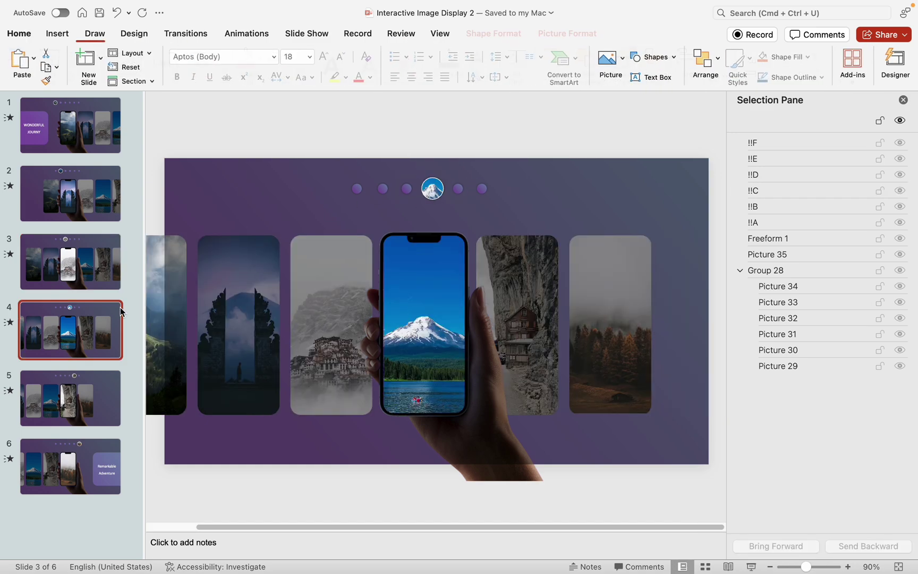
{"action": "left_click", "coordinate": [433, 189]}
{"action": "left_click", "coordinate": [85, 388]}
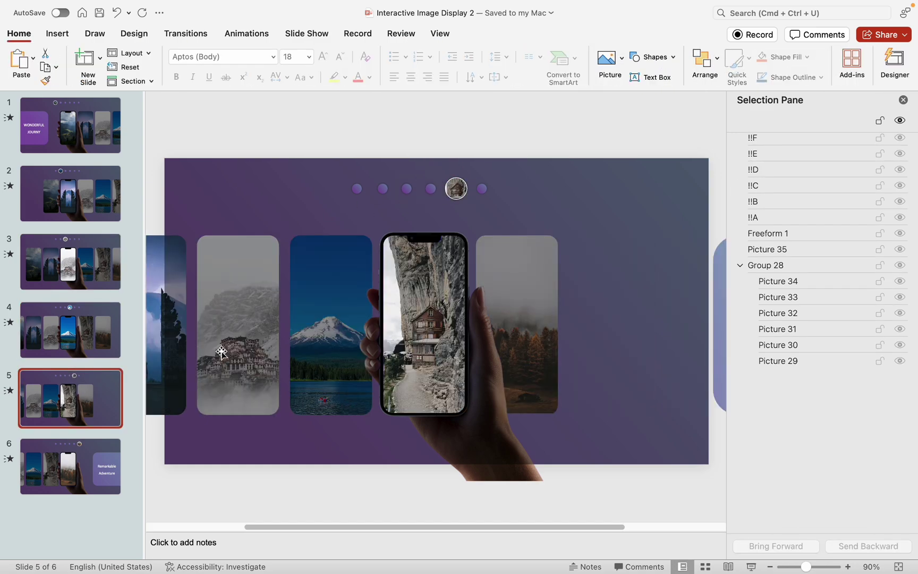
{"action": "left_click", "coordinate": [462, 195]}
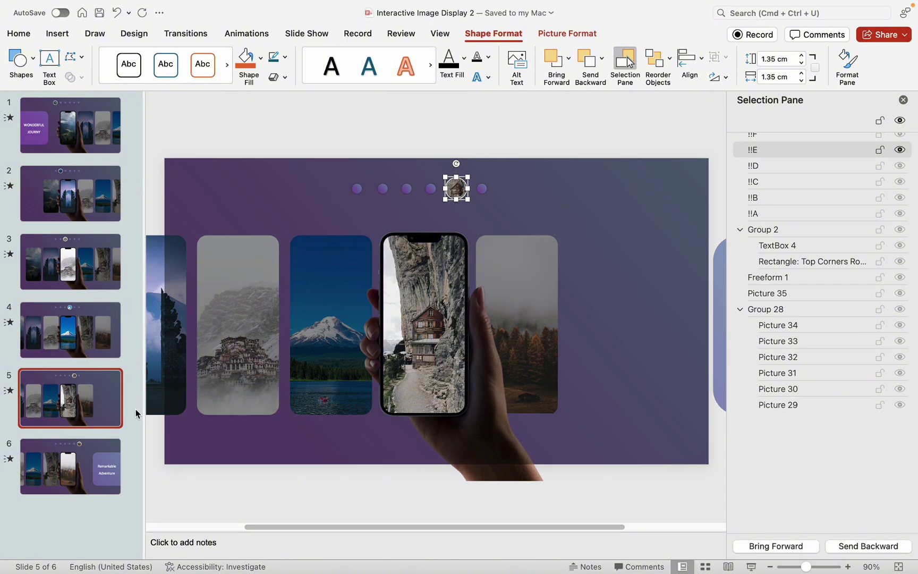
{"action": "left_click", "coordinate": [59, 477]}
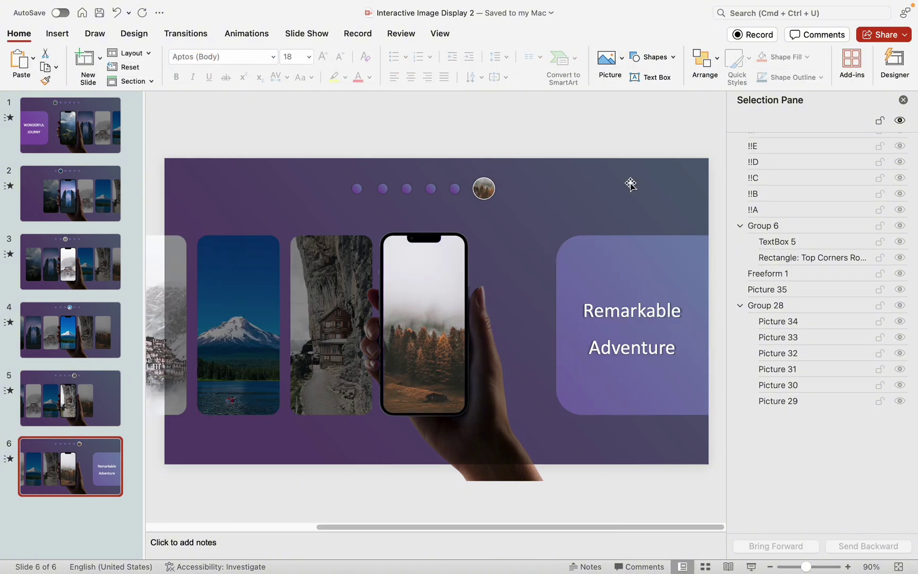
{"action": "left_click", "coordinate": [484, 189]}
{"action": "left_click", "coordinate": [480, 139]}
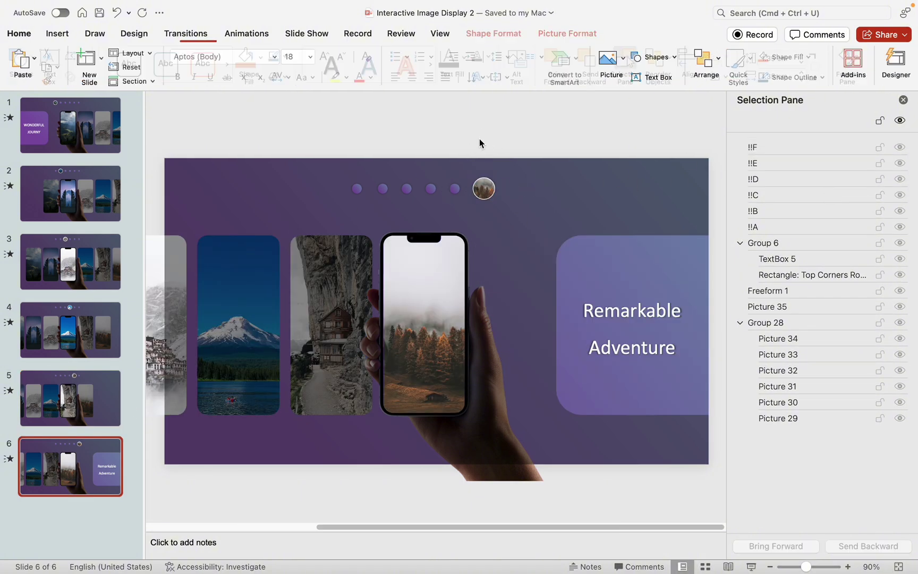
{"action": "left_click", "coordinate": [75, 130]}
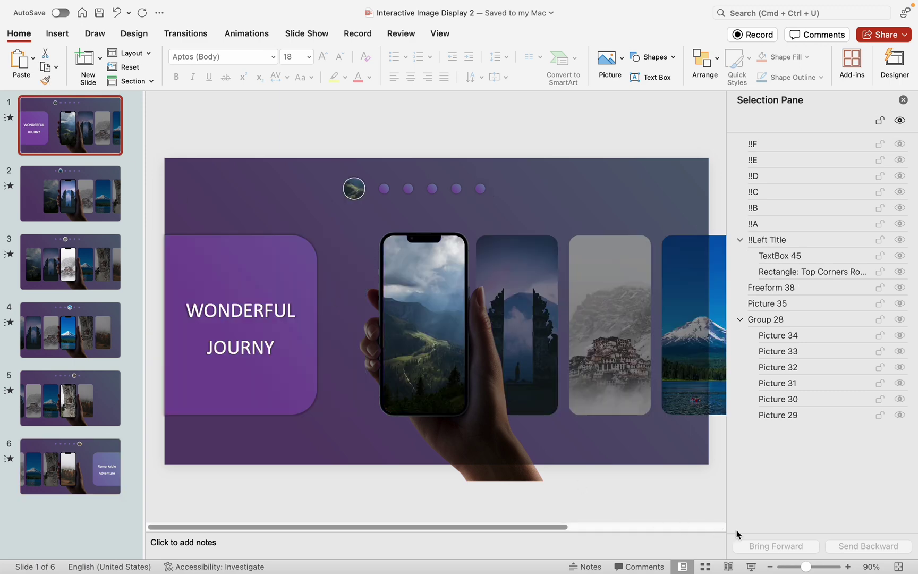
Run the slide show and test the gate, snowy mountain, first and Remarkable Adventure dot links
{"action": "left_click", "coordinate": [752, 567]}
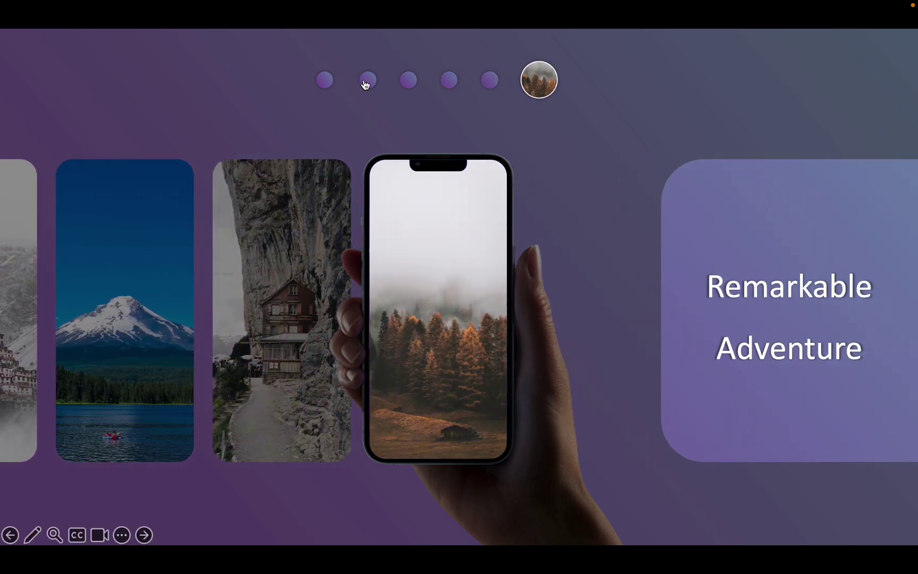
{"action": "left_click", "coordinate": [367, 81]}
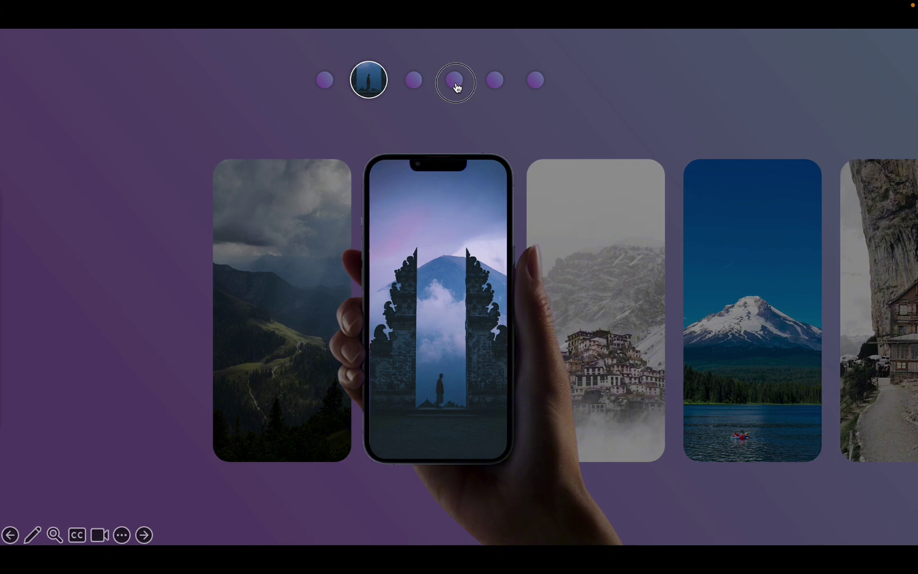
{"action": "left_click", "coordinate": [456, 87]}
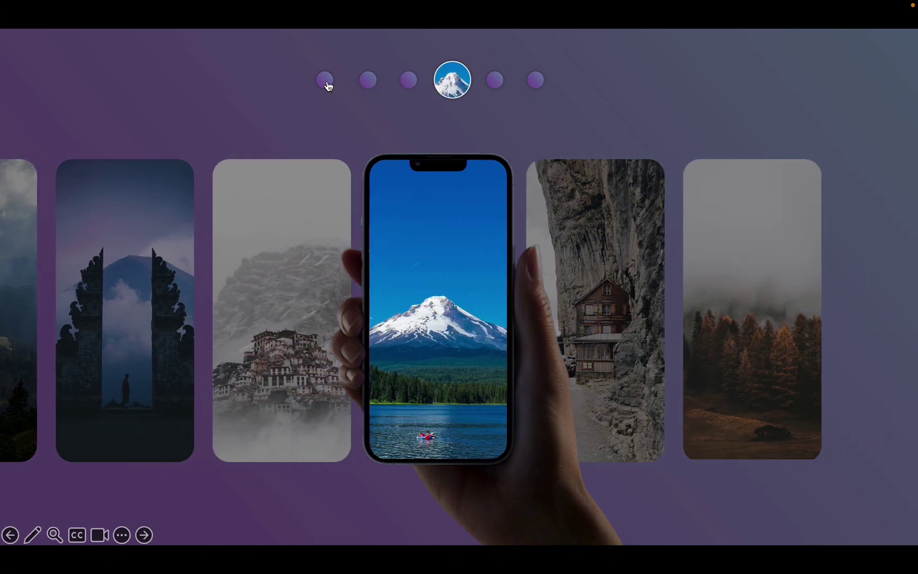
{"action": "left_click", "coordinate": [327, 83]}
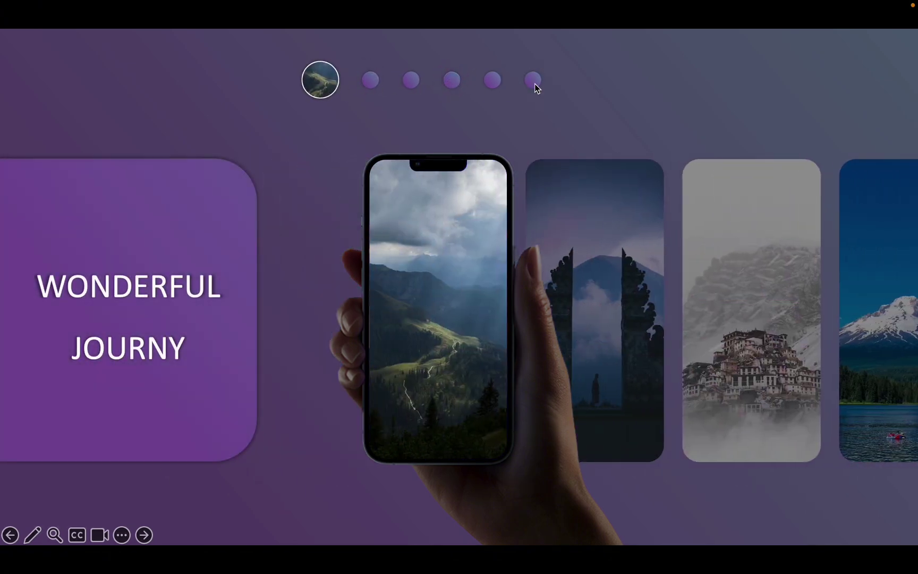
{"action": "left_click", "coordinate": [534, 82]}
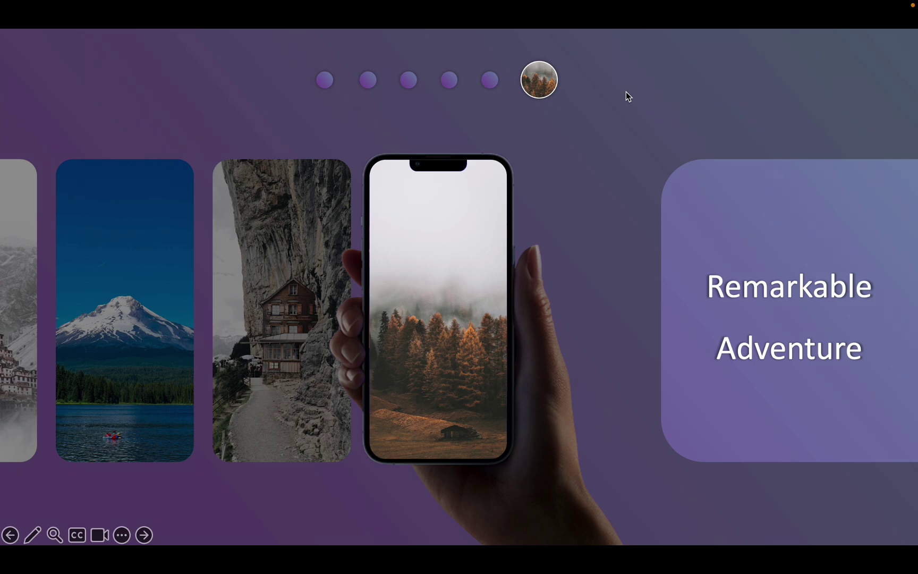